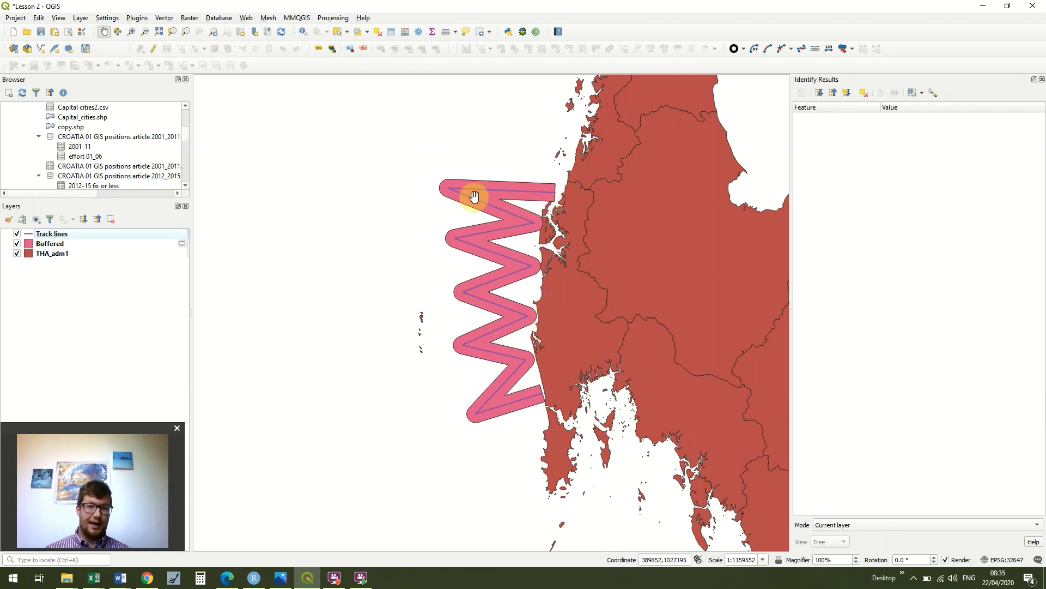
# Step: Start a new shapefile layer and point it at the existing Survey area.shp file
pyautogui.click(82, 18)
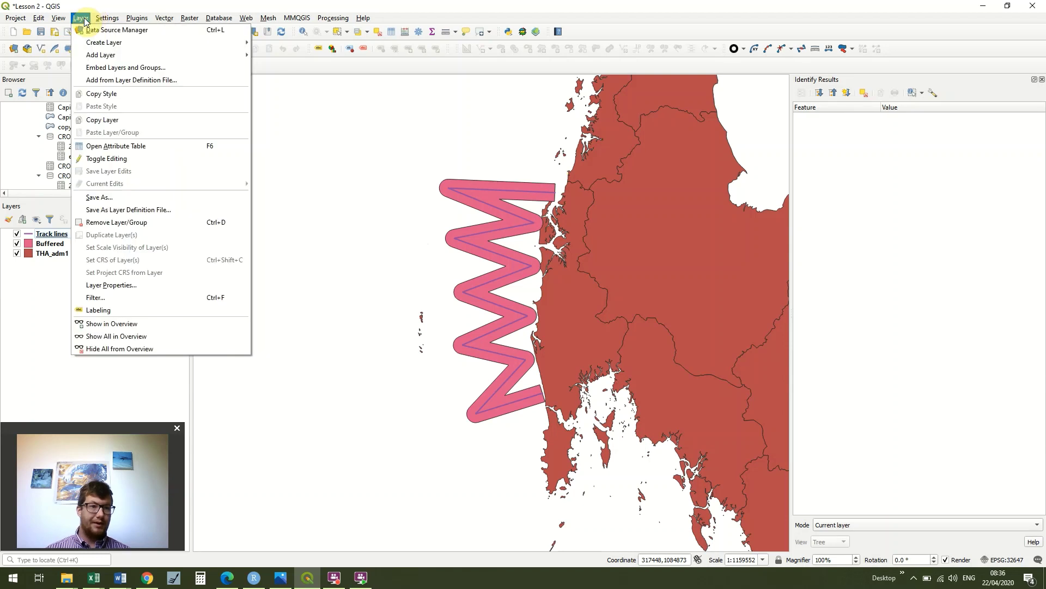
pyautogui.click(143, 43)
pyautogui.click(287, 57)
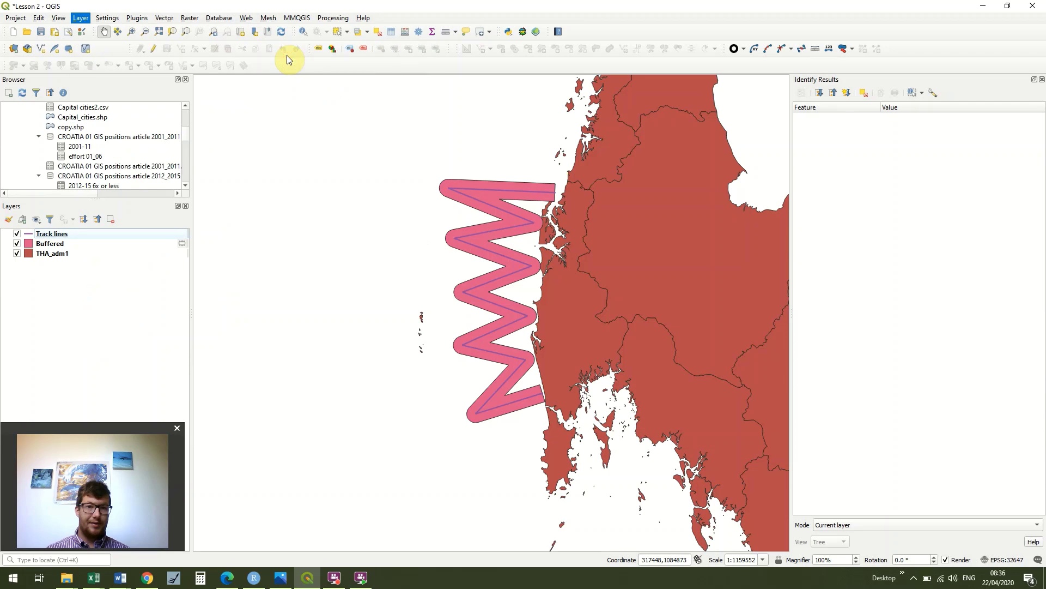
pyautogui.click(755, 65)
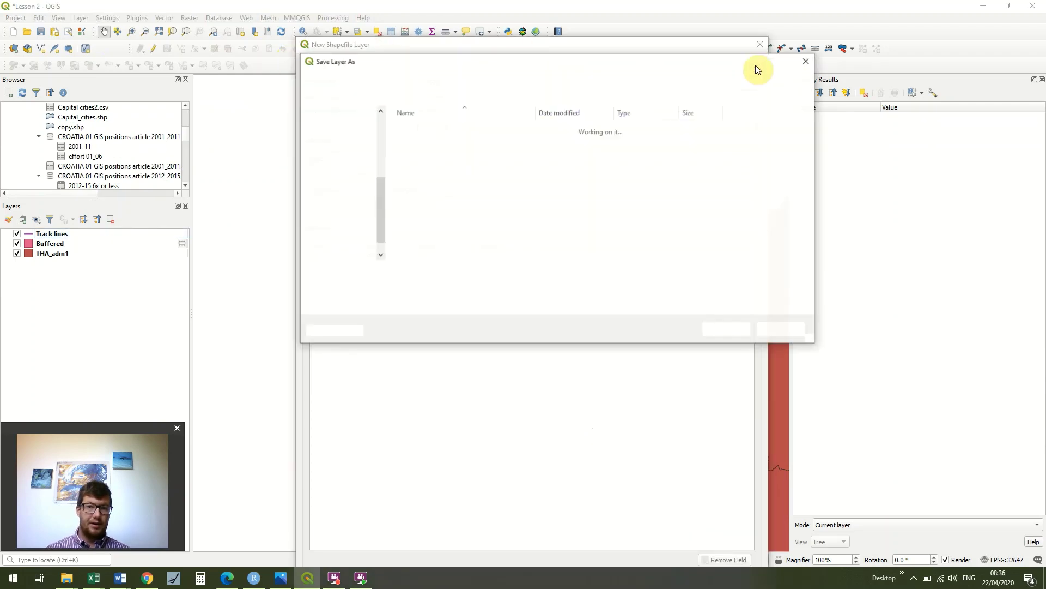
pyautogui.click(515, 154)
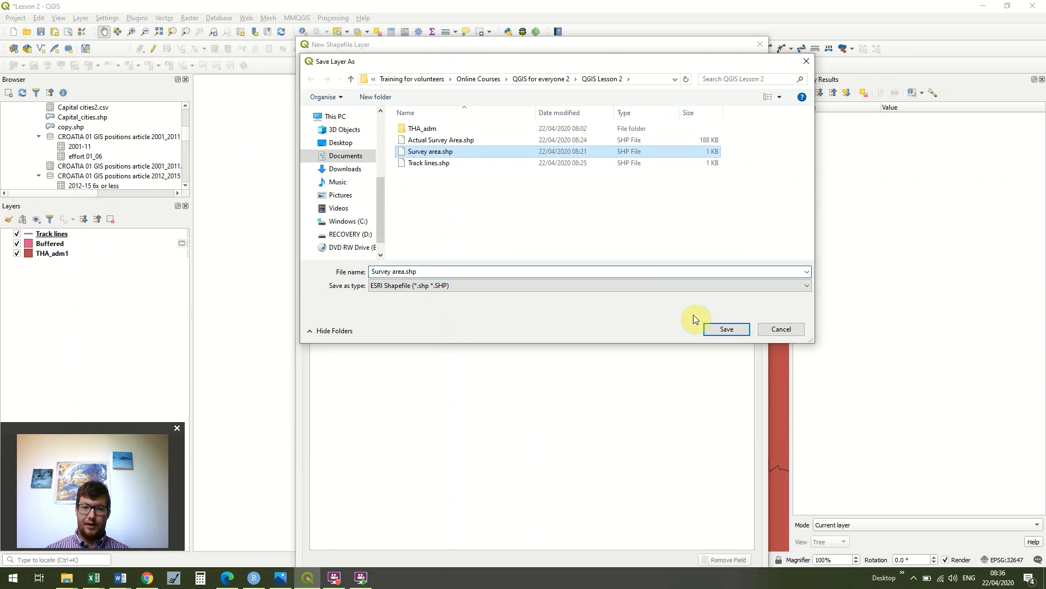
pyautogui.click(731, 328)
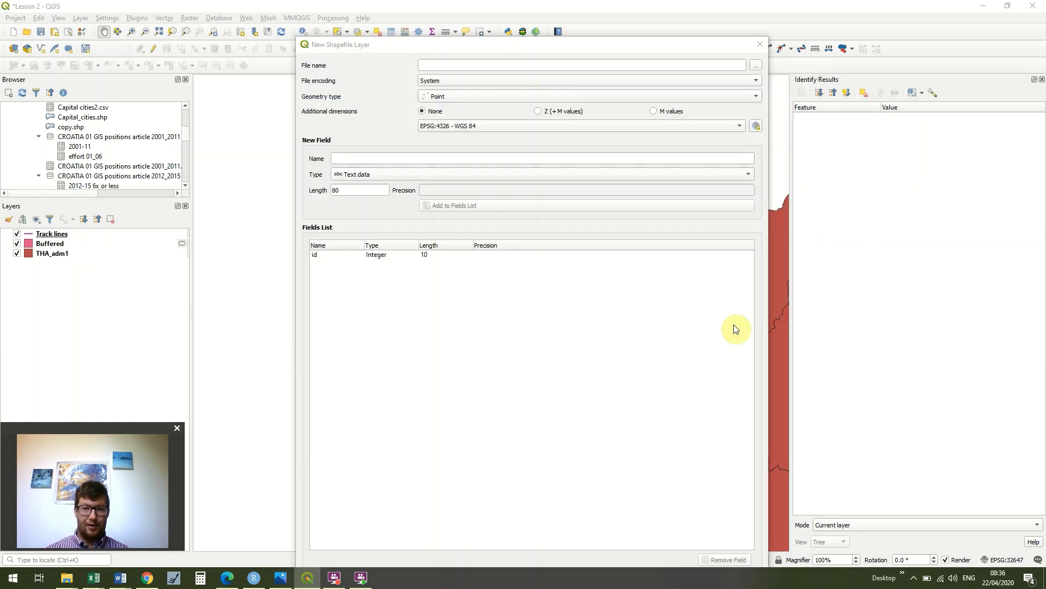
# Step: Make the layer Polygon geometry in project CRS EPSG:32647 and create it
pyautogui.click(692, 95)
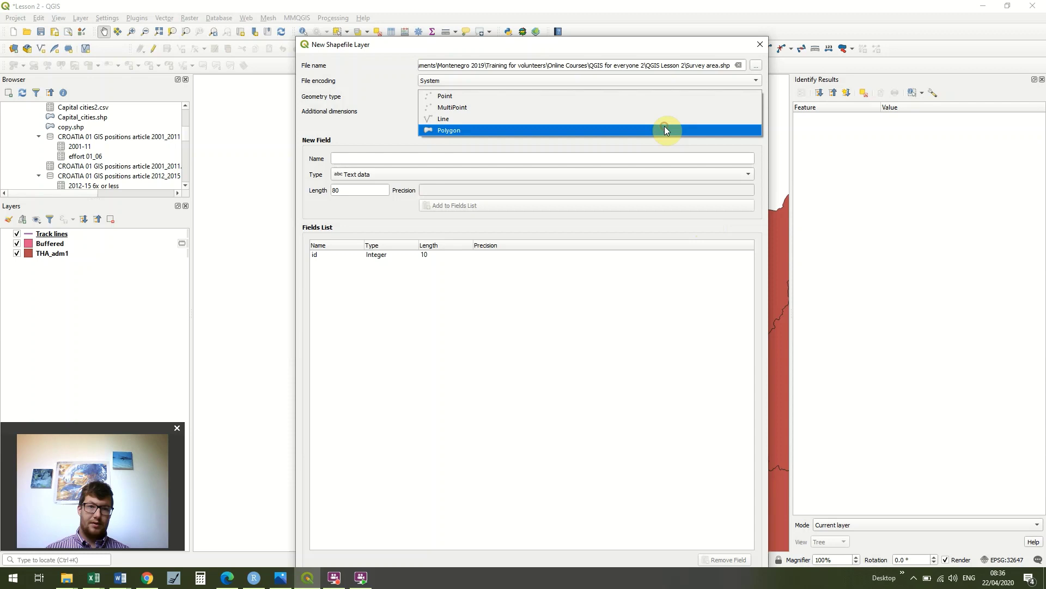
pyautogui.click(665, 129)
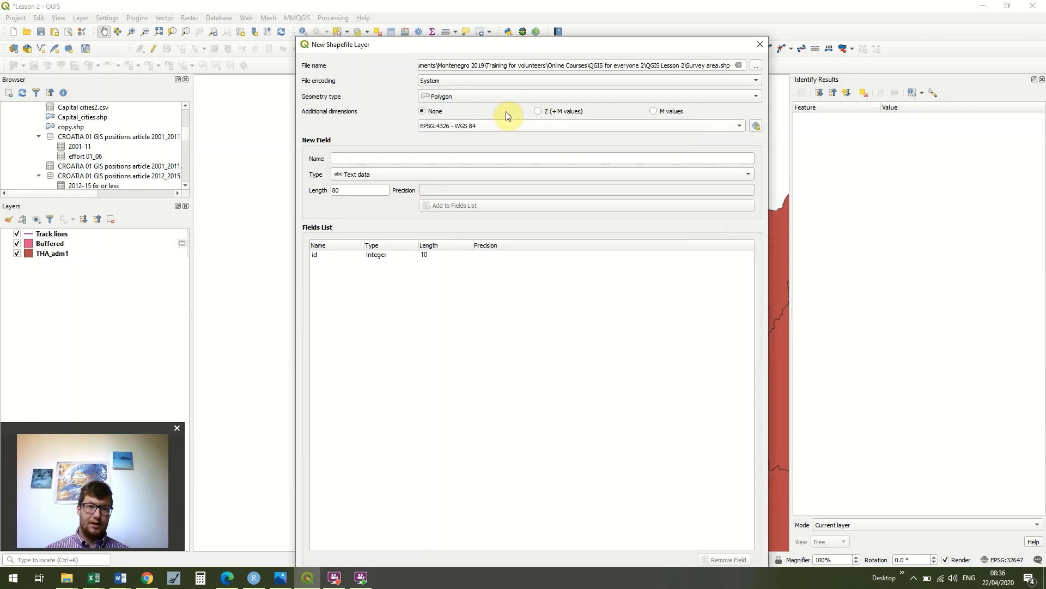
pyautogui.click(743, 126)
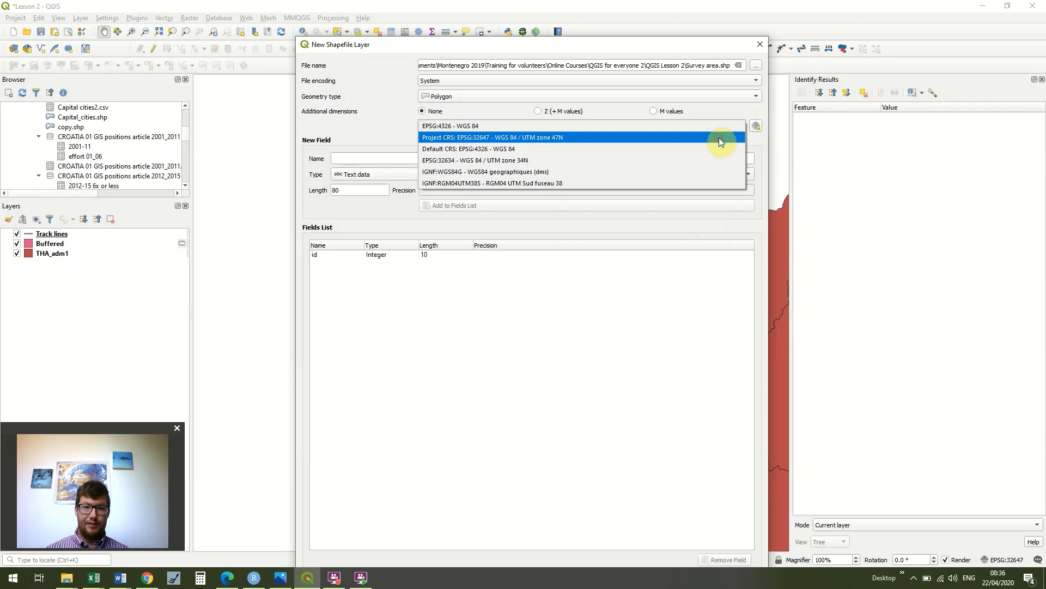
pyautogui.click(719, 137)
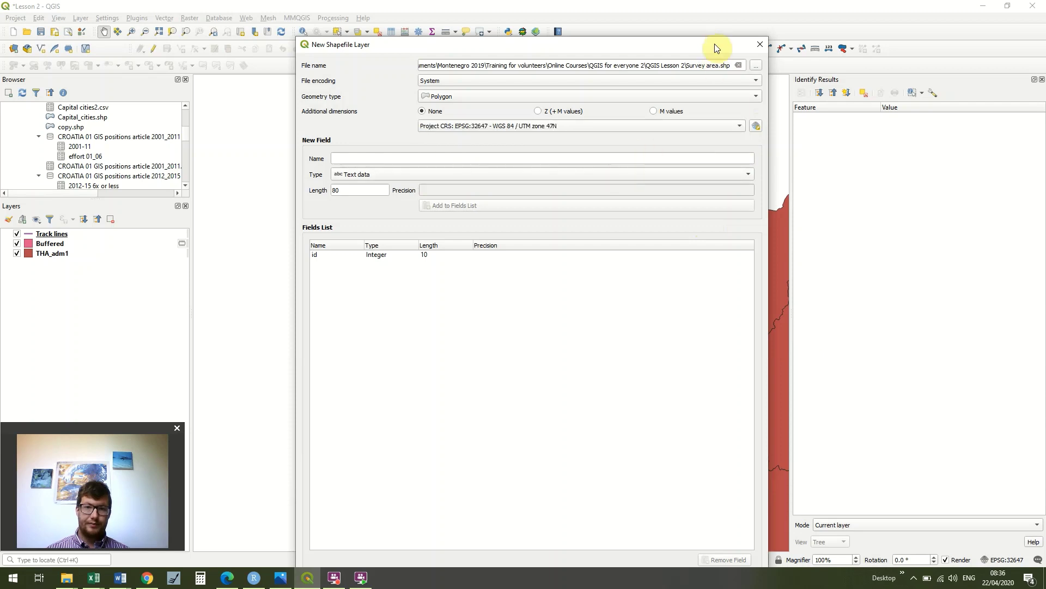
pyautogui.moveTo(703, 43); pyautogui.dragTo(700, 10)
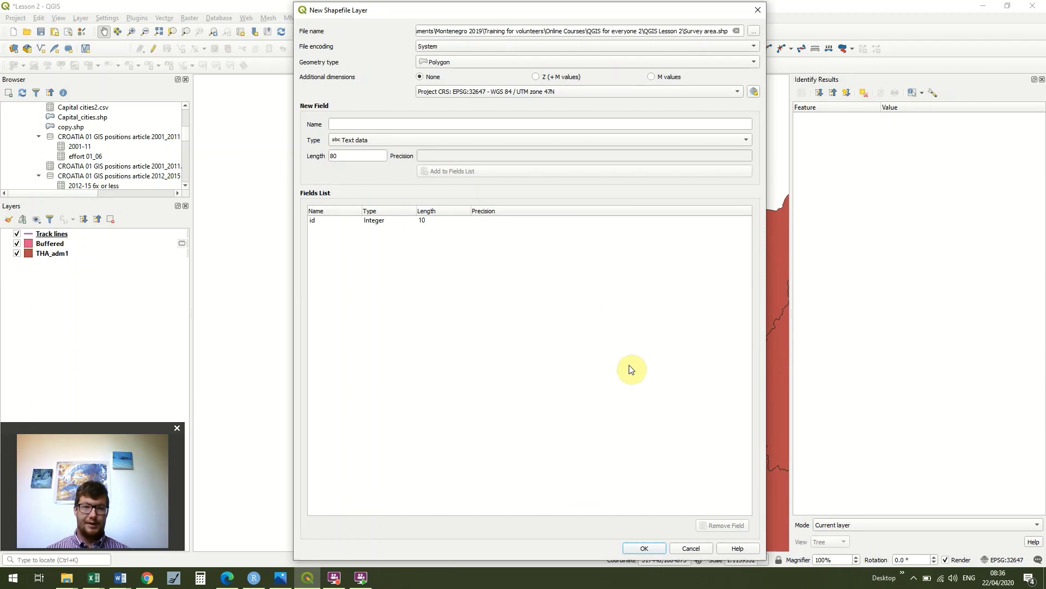
pyautogui.click(653, 548)
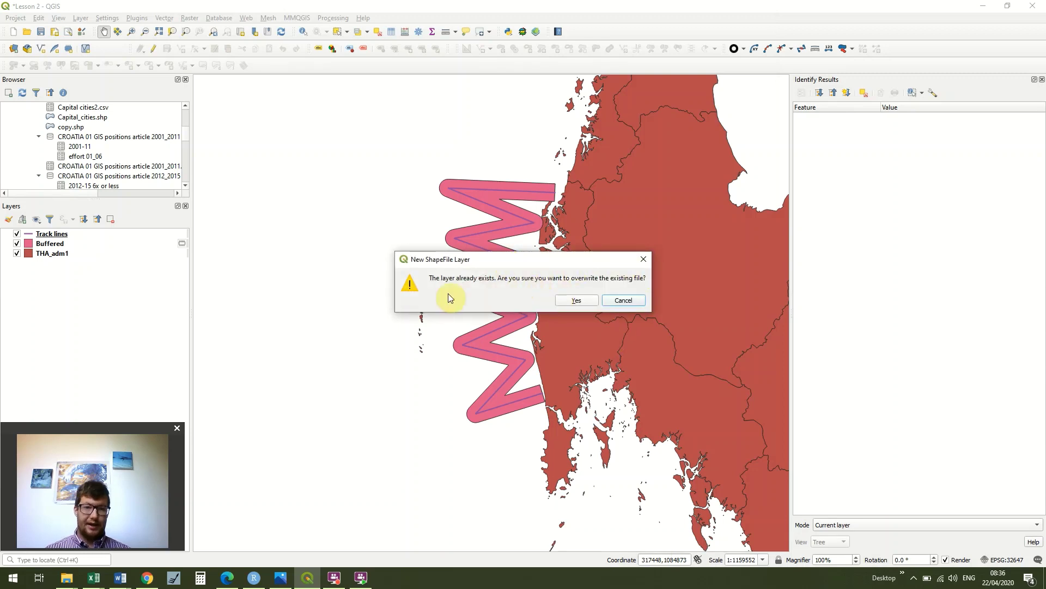
# Step: Overwrite the old Survey area file and start adding polygons to the layer in edit mode
pyautogui.click(592, 303)
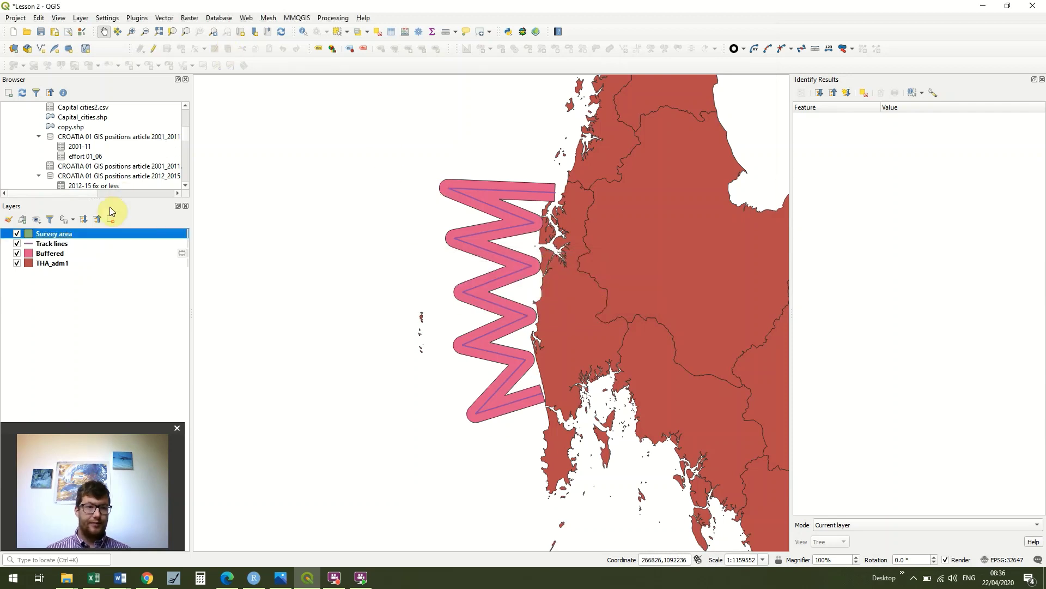
pyautogui.click(153, 50)
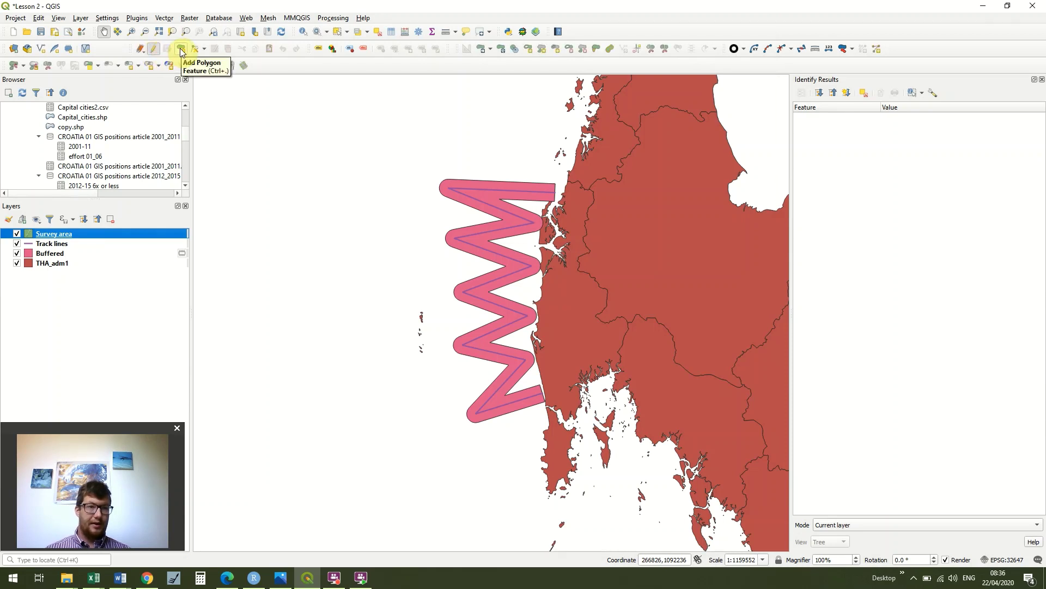
pyautogui.click(181, 51)
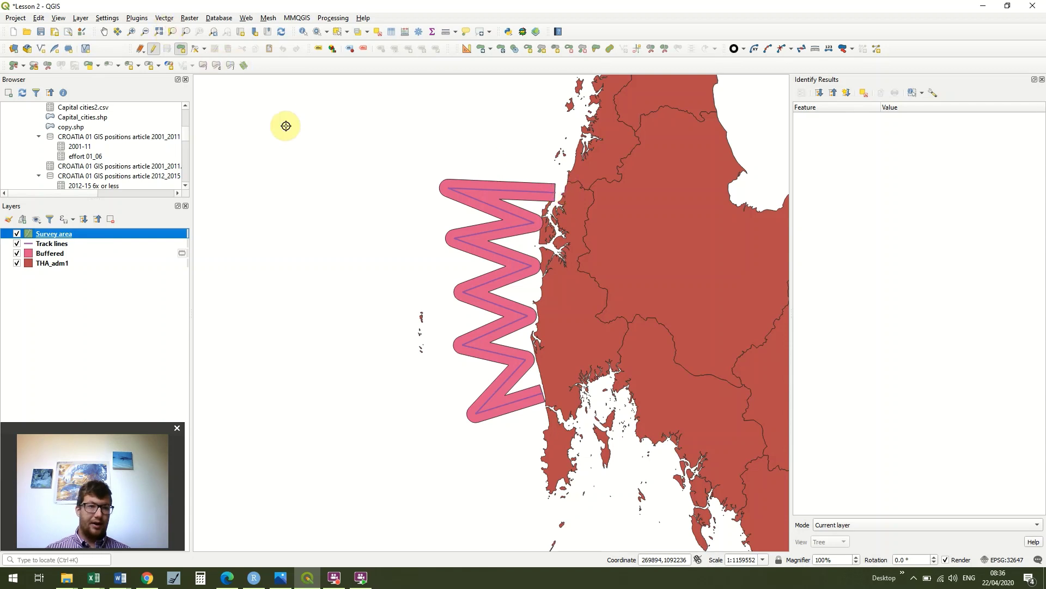
# Step: Turn on snapping in the project's snapping options
pyautogui.click(15, 18)
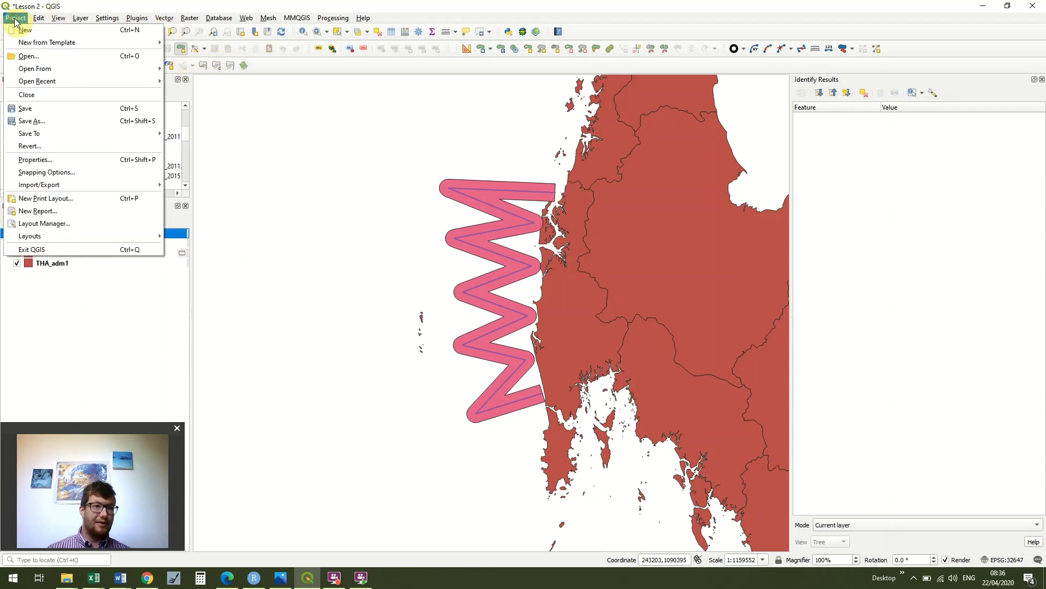
pyautogui.click(104, 172)
pyautogui.click(346, 221)
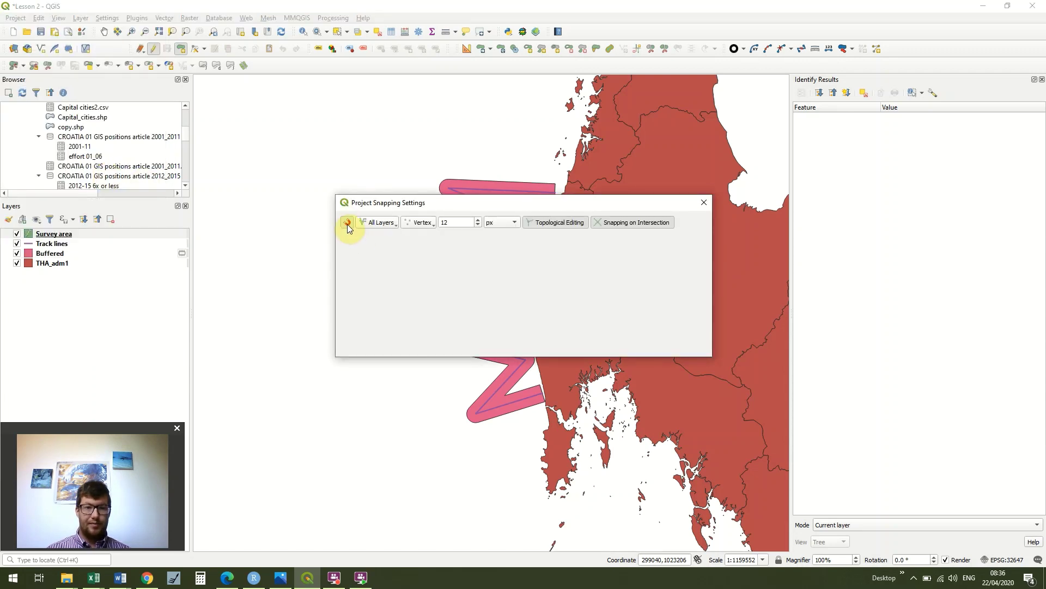
# Step: Place polygon vertices down the western side of the buffered track lines
pyautogui.click(706, 199)
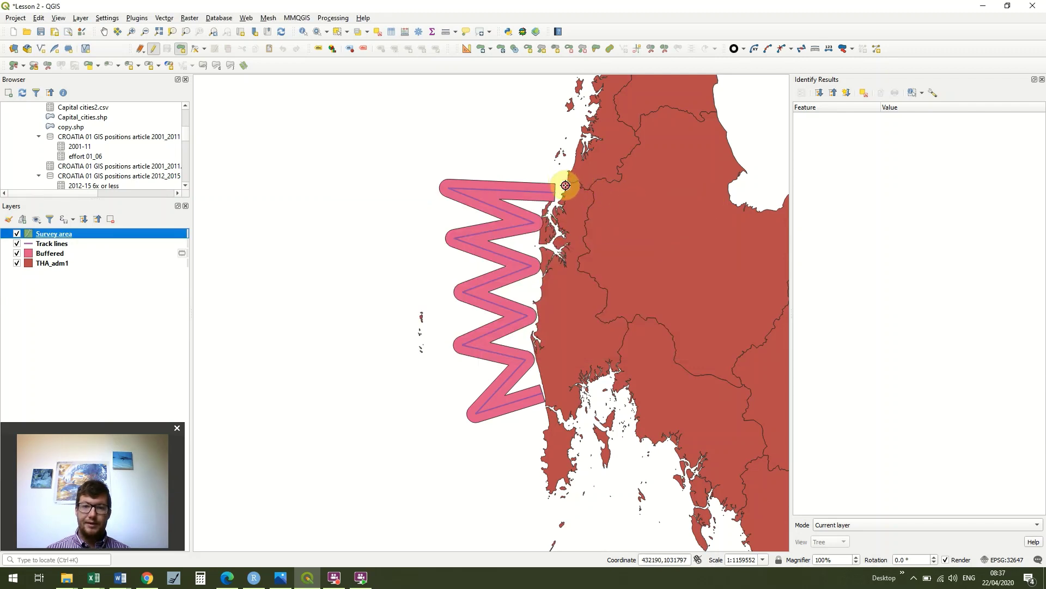
pyautogui.click(565, 186)
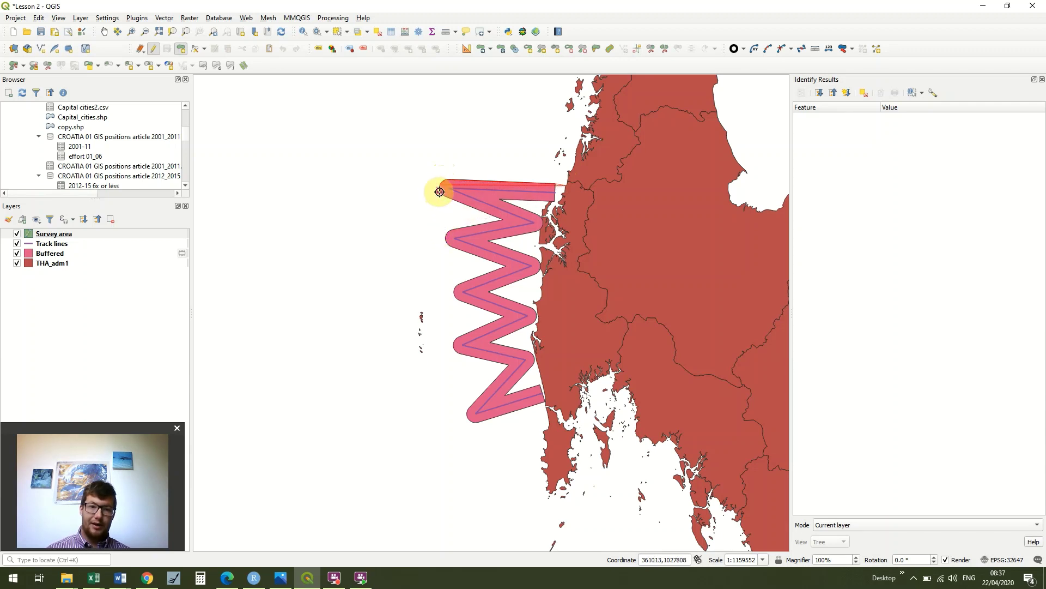
pyautogui.click(439, 192)
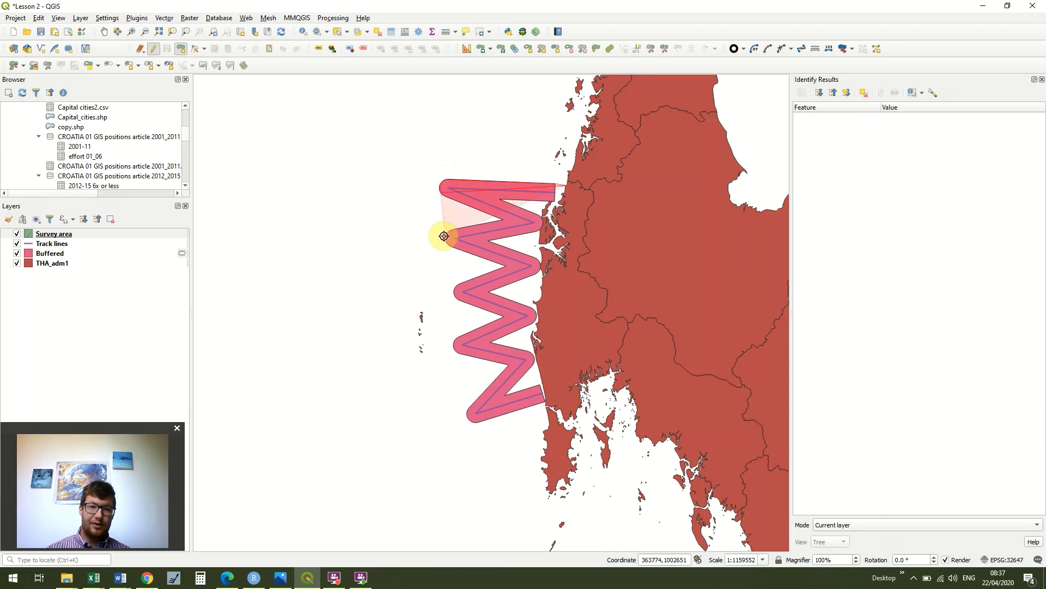
pyautogui.click(445, 236)
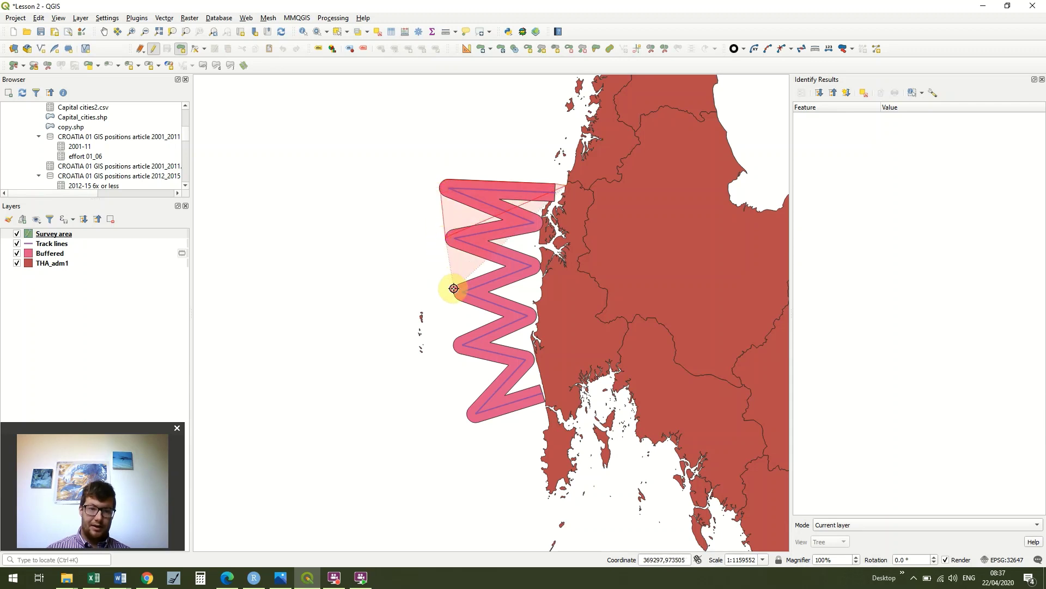
pyautogui.click(454, 287)
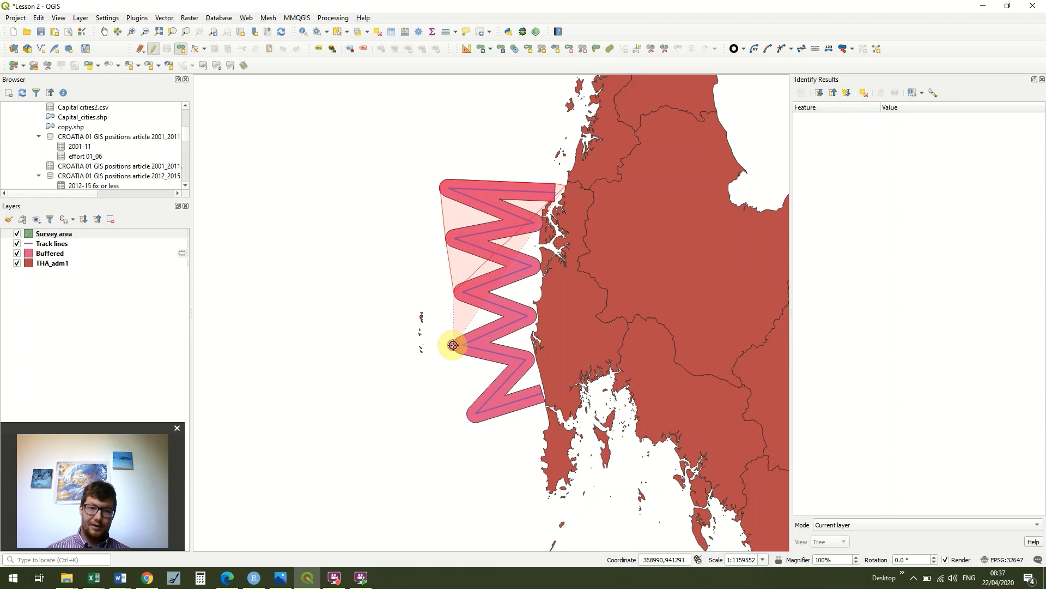
pyautogui.click(453, 344)
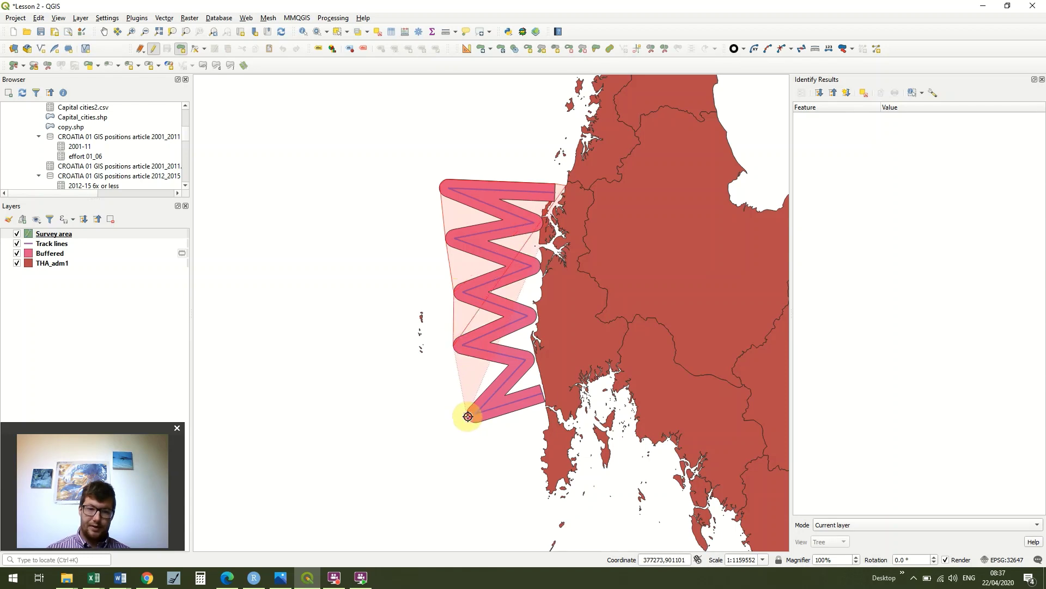
pyautogui.click(468, 417)
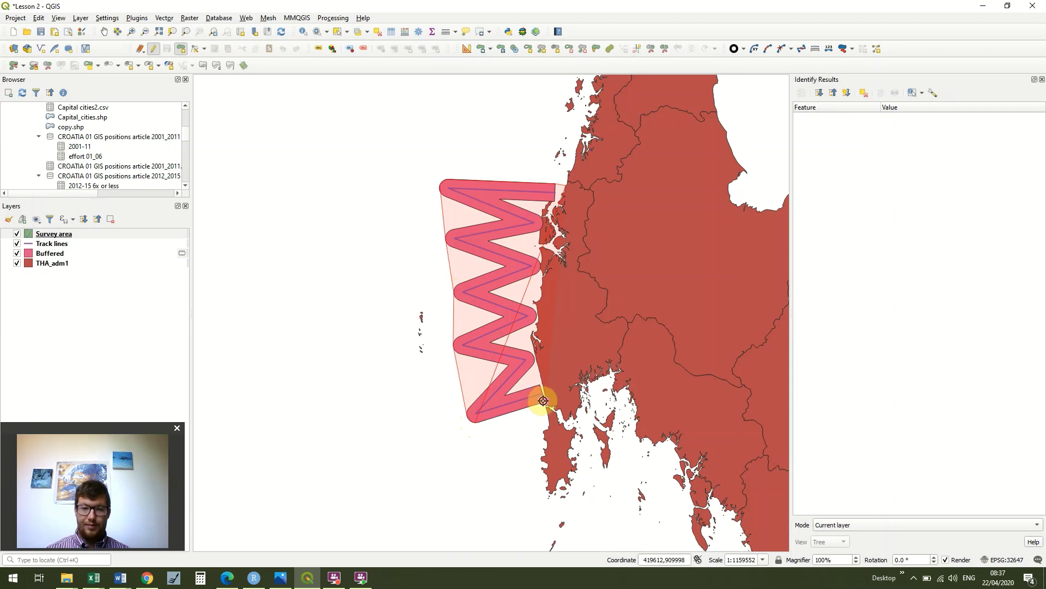
# Step: Close the polygon across the coastline and save it with id 2
pyautogui.click(544, 400)
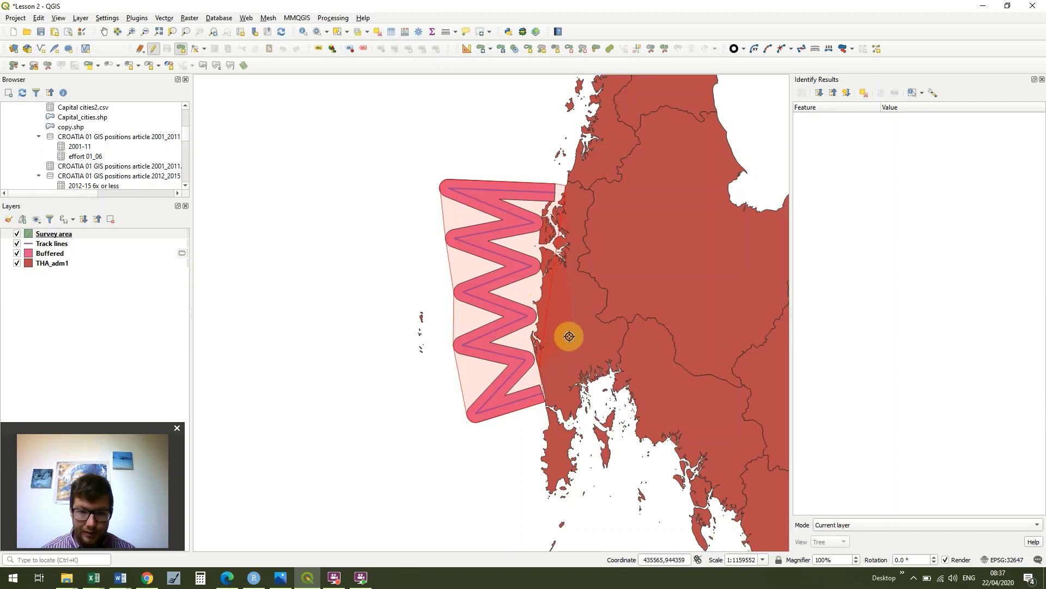
pyautogui.click(569, 337)
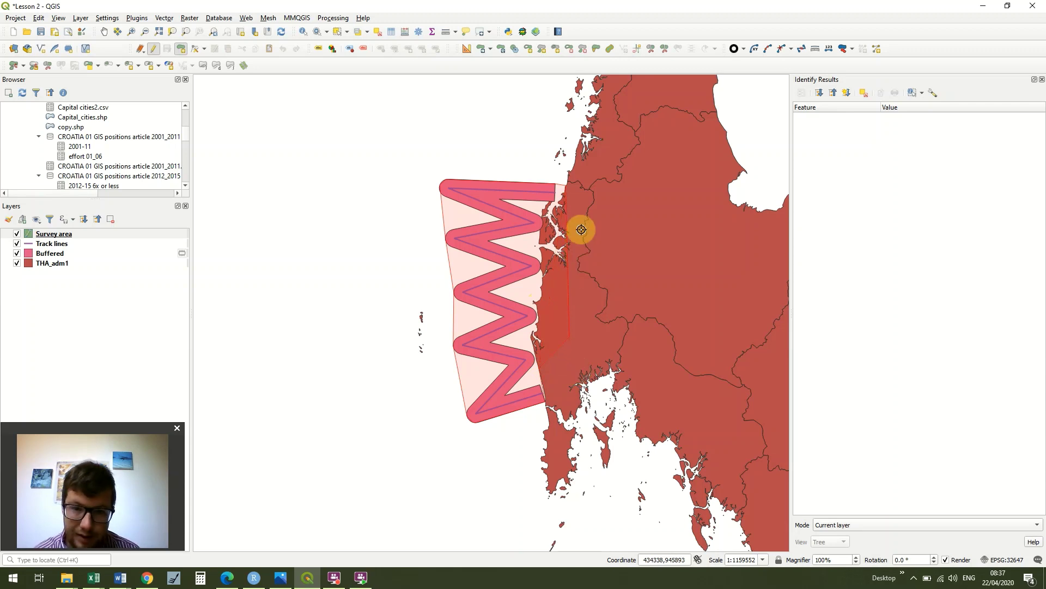
pyautogui.rightClick(585, 197)
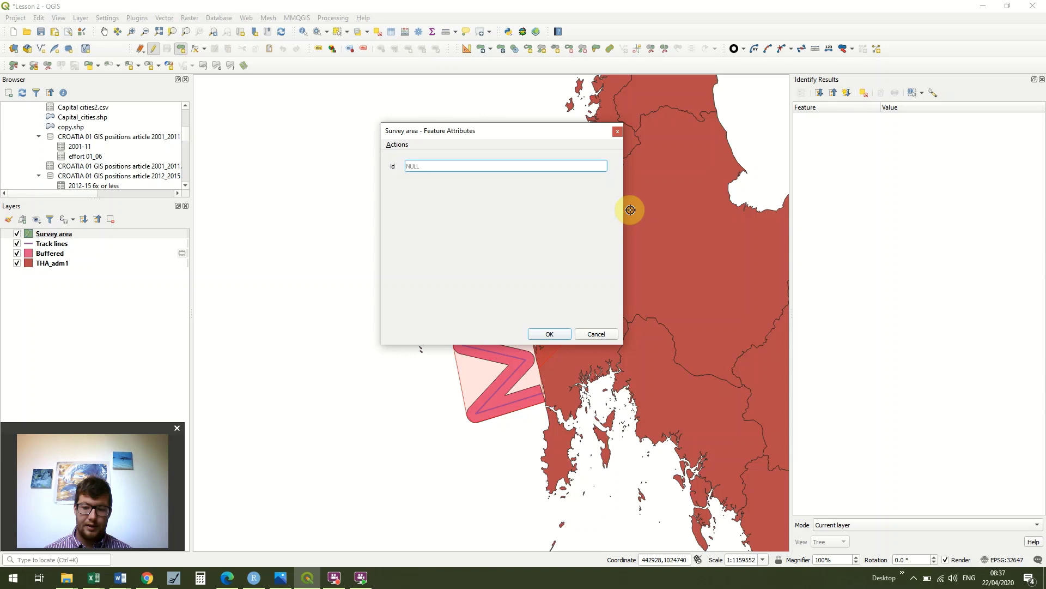
pyautogui.write('2')
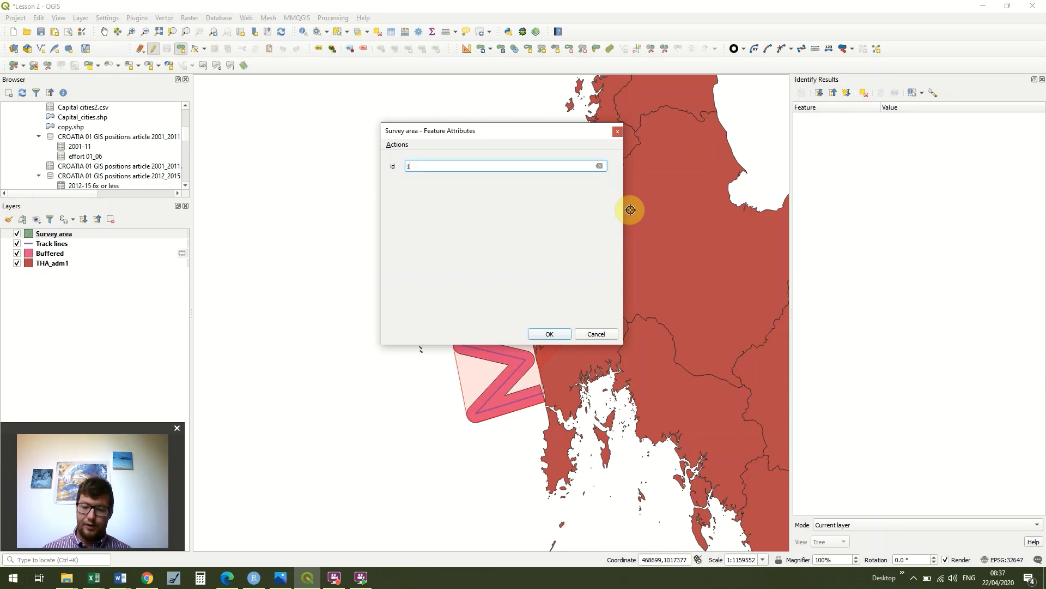
pyautogui.press('Return')
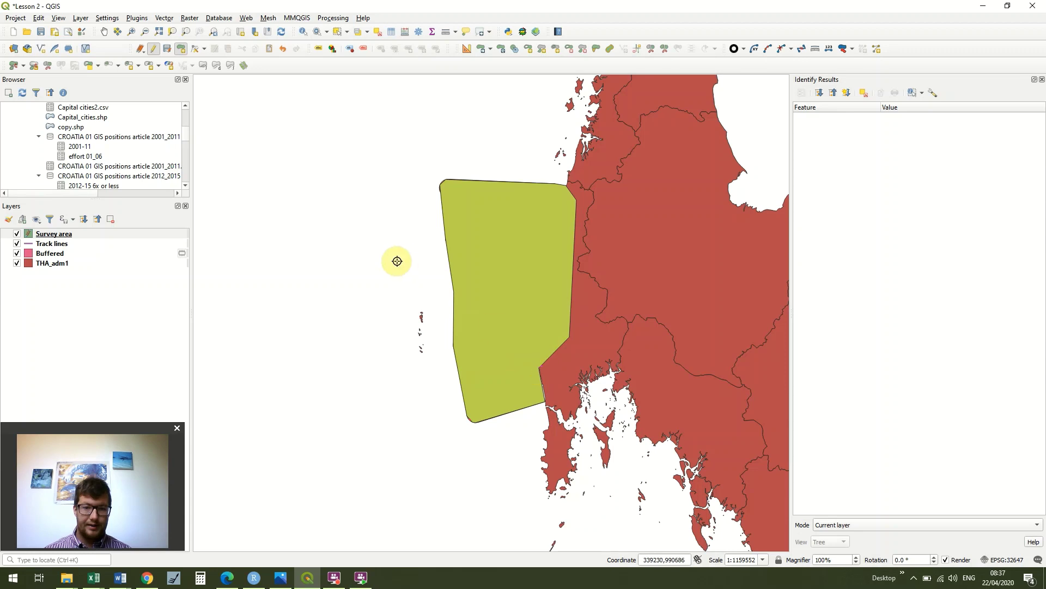
# Step: Drag the Survey area polygon's lower-right edge onto the coastline with the Vertex tool
pyautogui.click(194, 49)
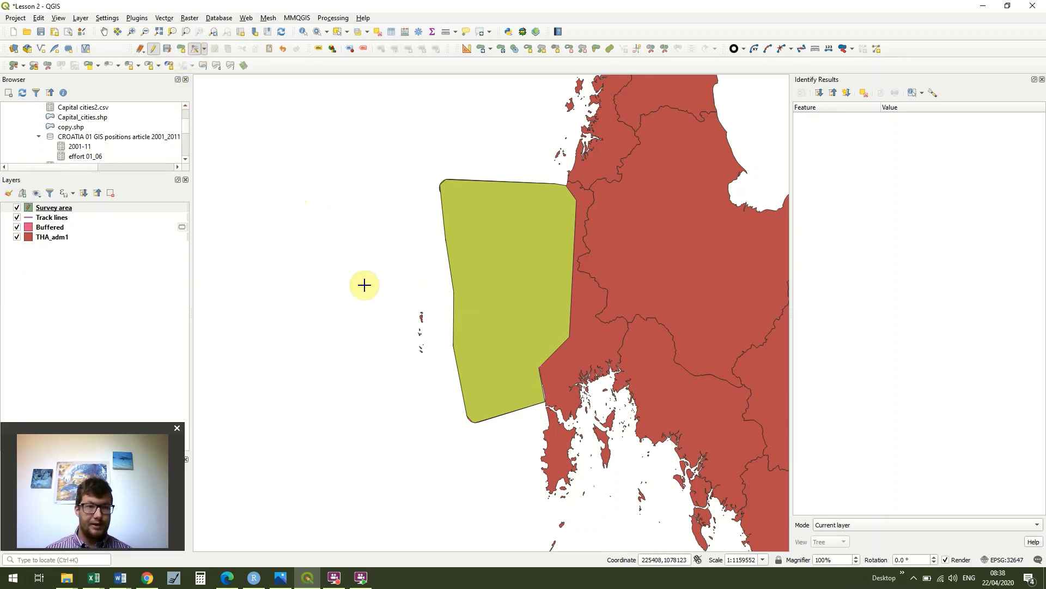
pyautogui.click(557, 395)
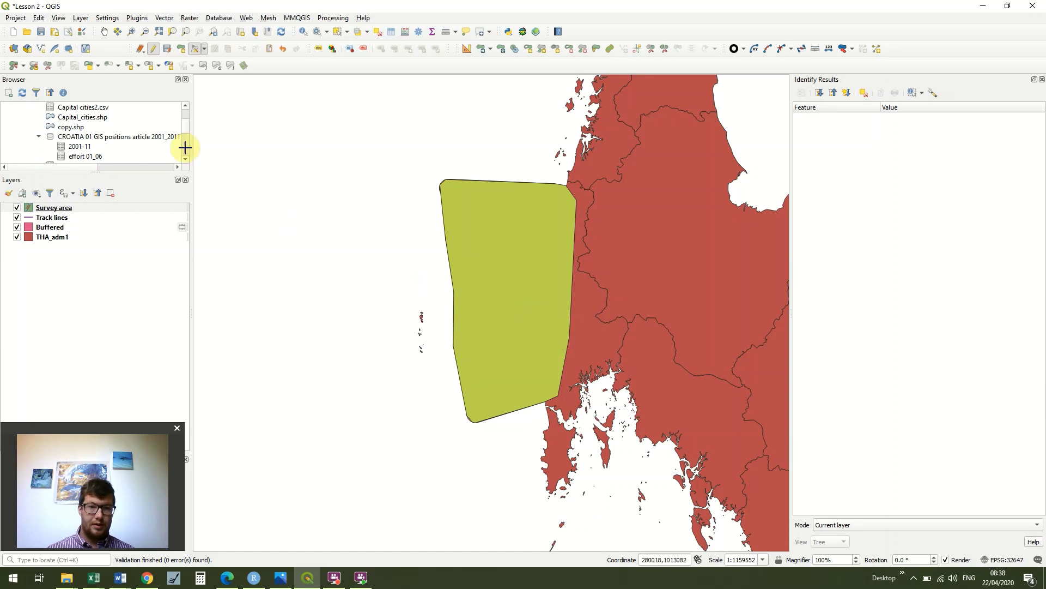
# Step: Move Survey area to the bottom of the Layers panel and toggle Track lines editing off
pyautogui.click(57, 210)
pyautogui.moveTo(57, 210)
pyautogui.mouseDown()
pyautogui.moveTo(60, 289)
pyautogui.moveTo(98, 268)
pyautogui.moveTo(56, 262)
pyautogui.mouseUp()
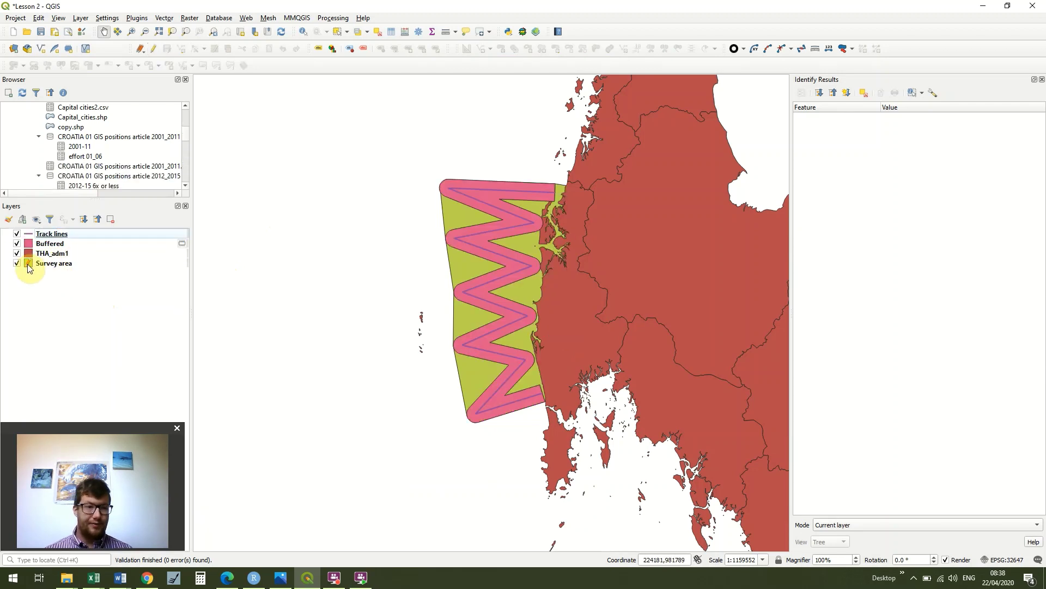
pyautogui.click(154, 48)
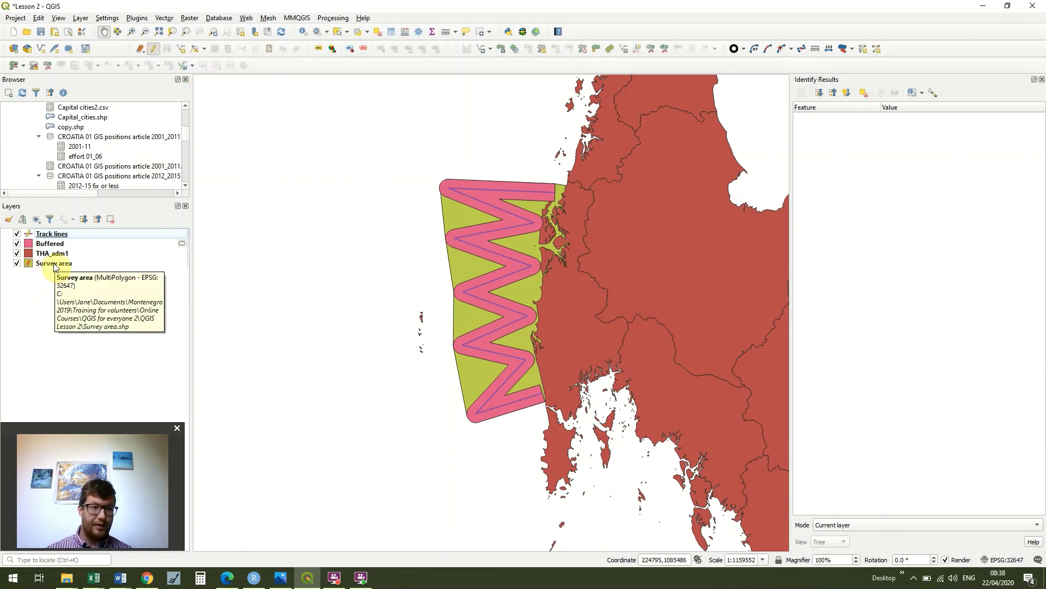
pyautogui.click(152, 49)
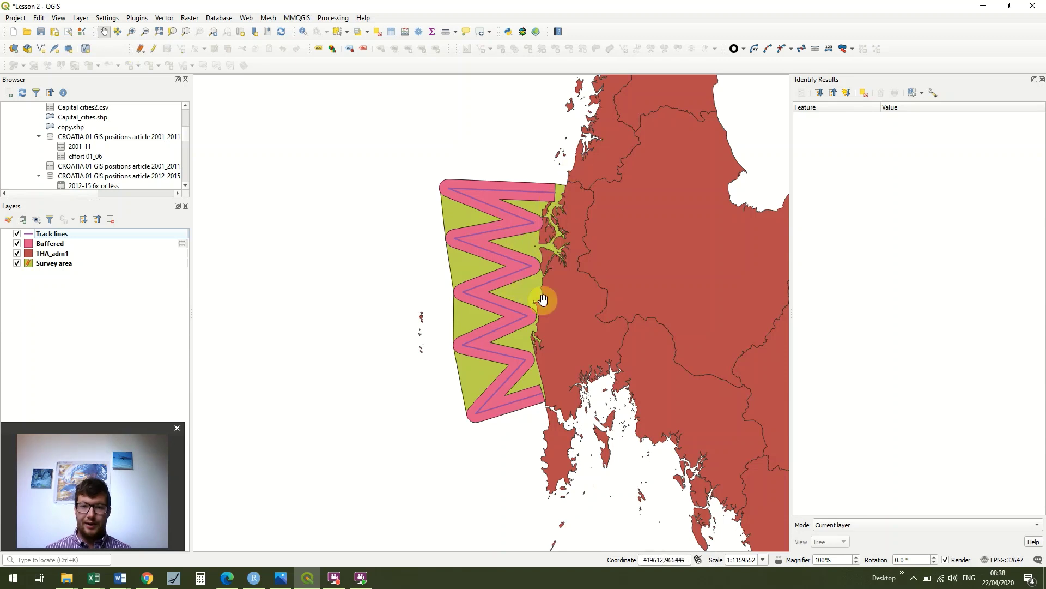
# Step: Select Survey area and reach Vector > Geoprocessing Tools > Difference
pyautogui.click(64, 268)
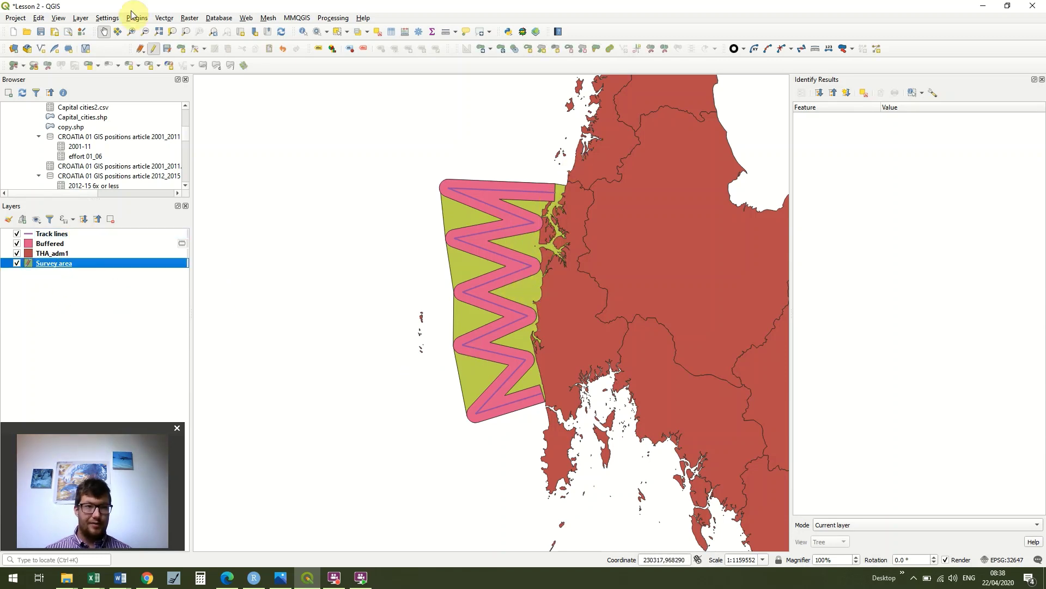
pyautogui.click(81, 18)
pyautogui.moveTo(160, 19)
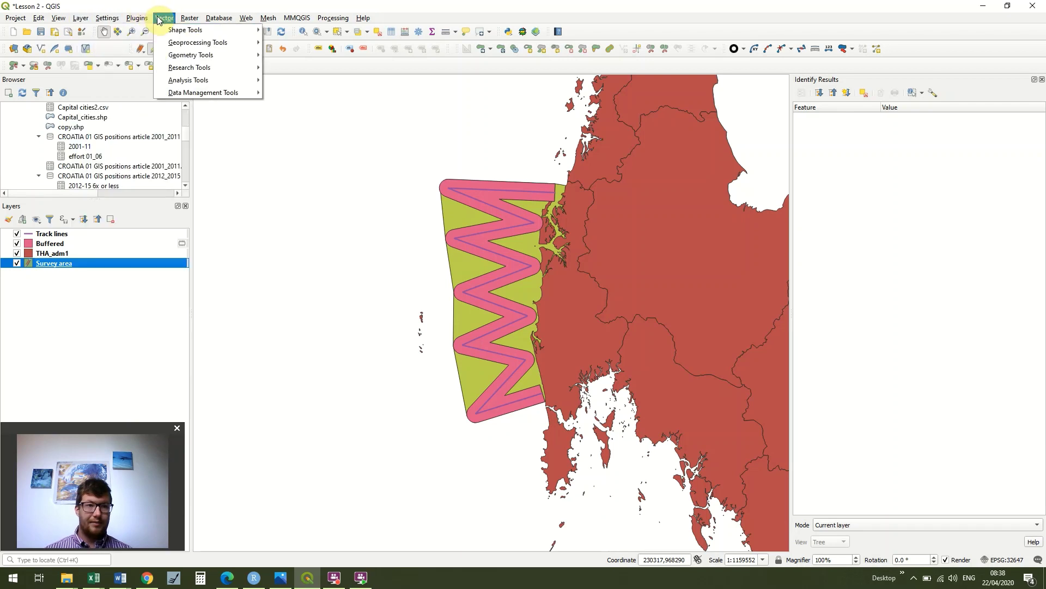
pyautogui.moveTo(164, 18)
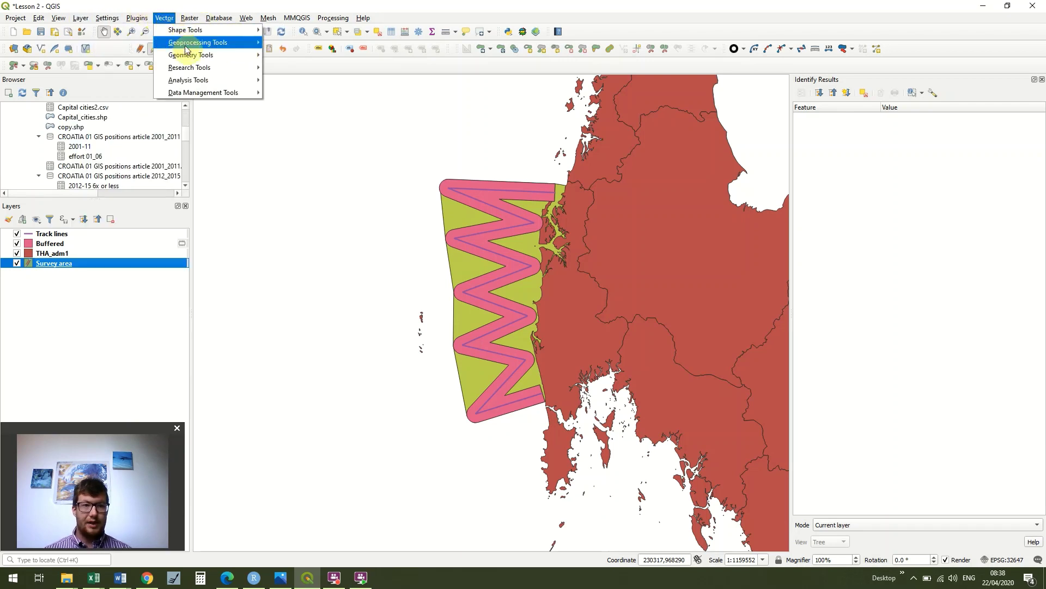
pyautogui.moveTo(218, 55)
pyautogui.moveTo(253, 42)
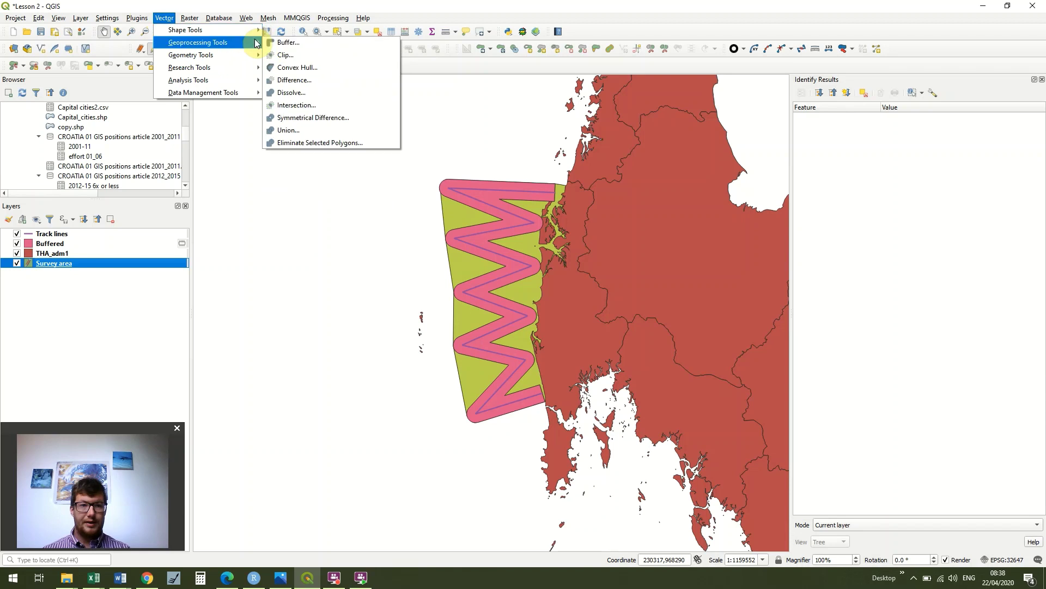
# Step: Run Difference on Survey area with THA_adm1 as the overlay layer
pyautogui.click(332, 79)
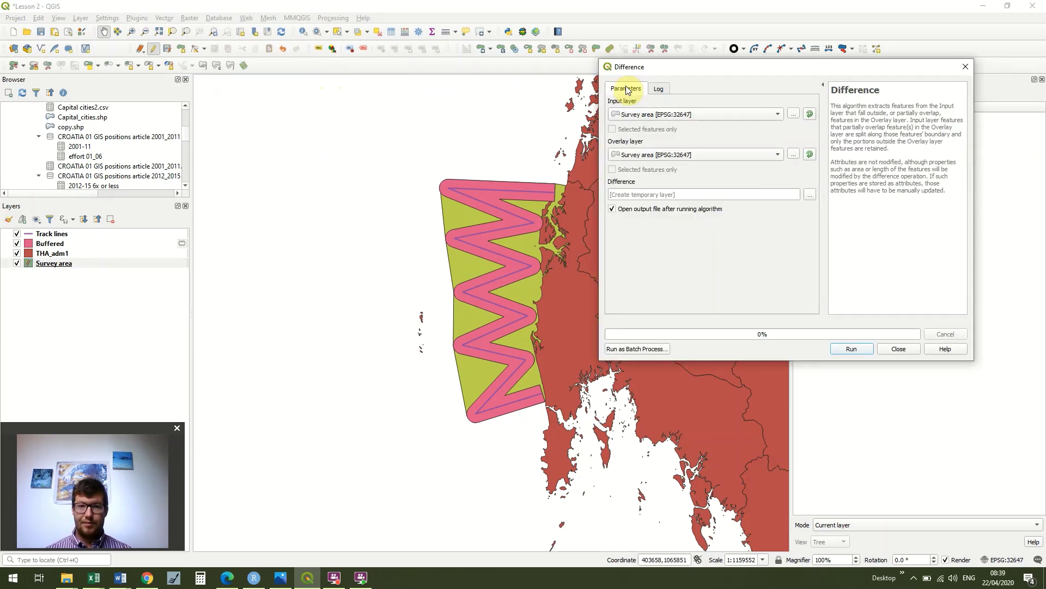
pyautogui.moveTo(724, 69); pyautogui.dragTo(787, 54)
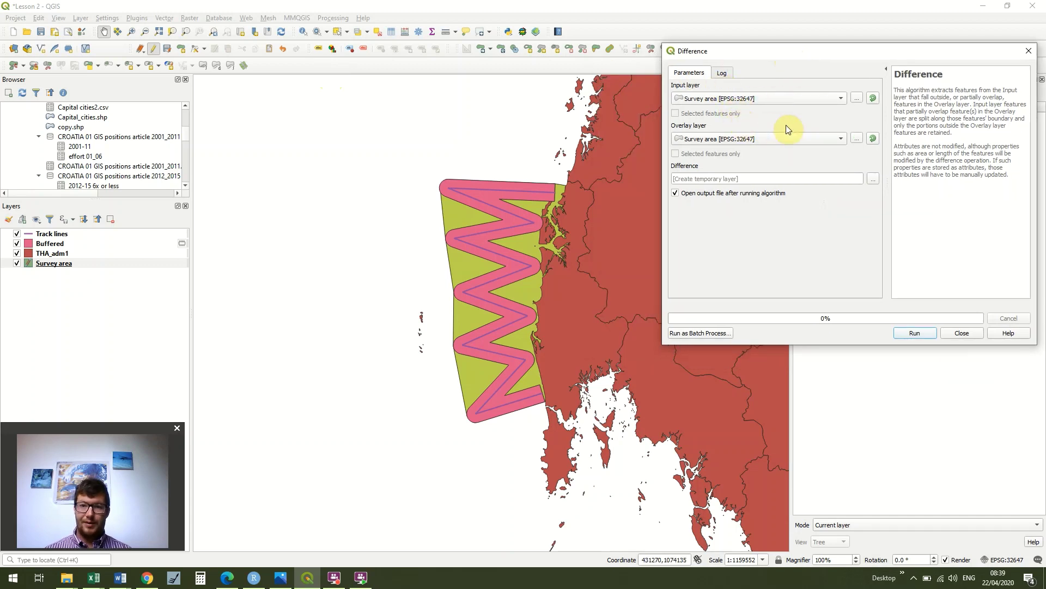
pyautogui.click(803, 143)
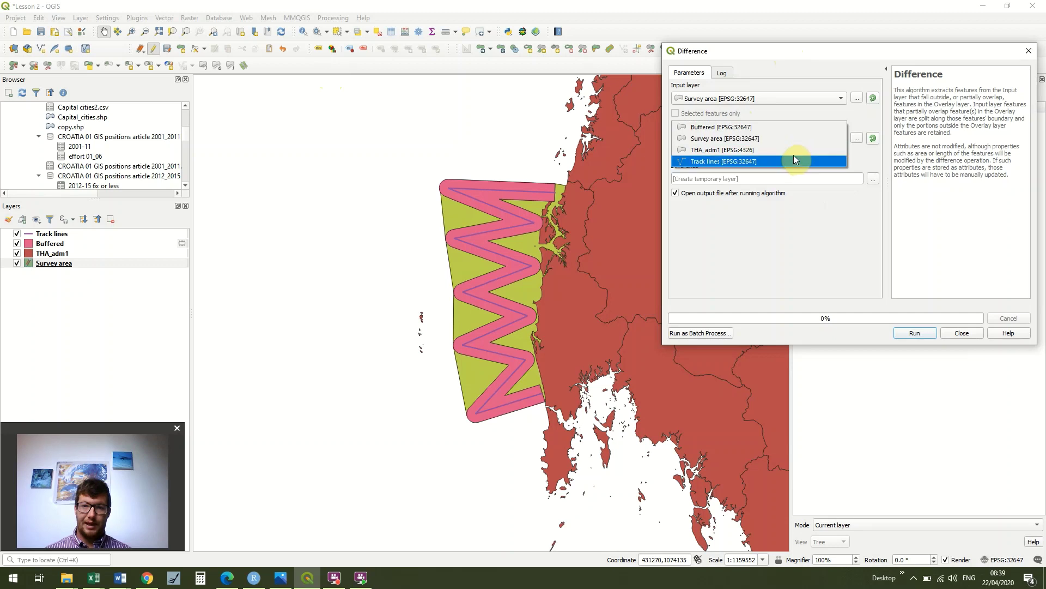
pyautogui.click(795, 150)
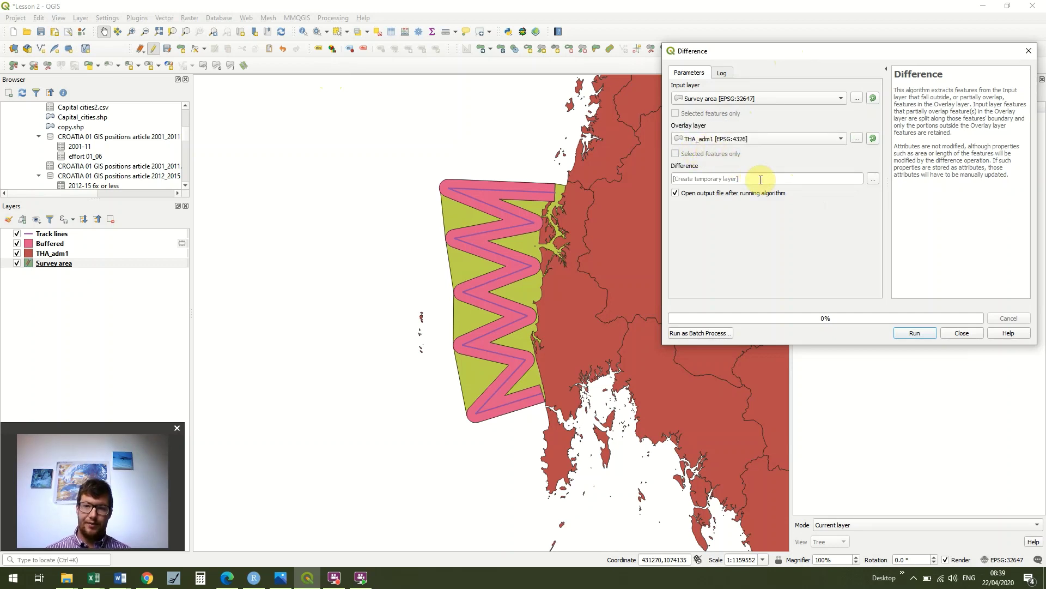
pyautogui.click(915, 332)
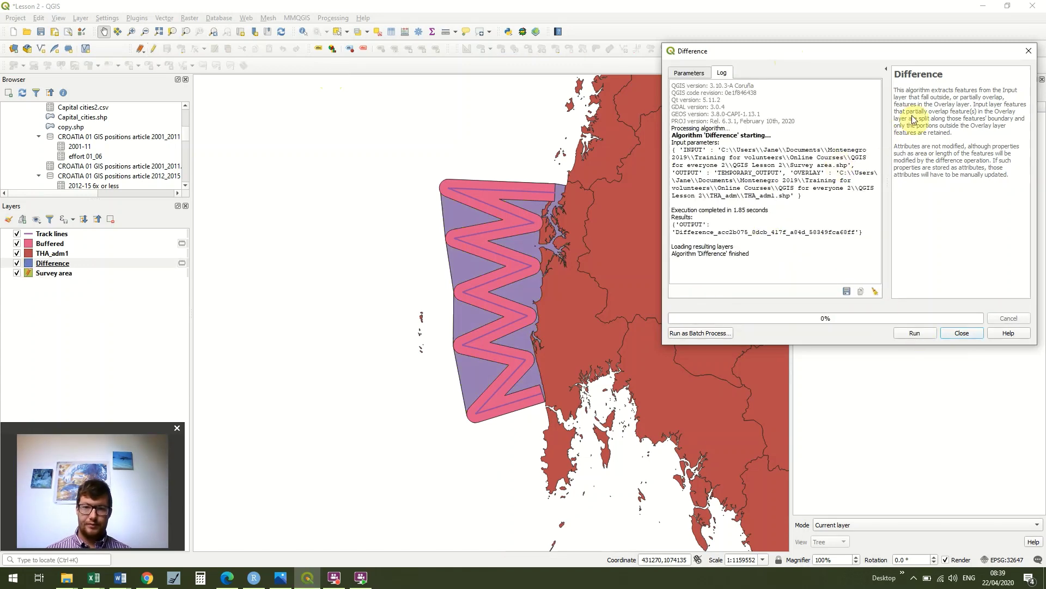
# Step: Remove the Survey area layer, discarding its edits, after closing the Difference dialog
pyautogui.click(1029, 52)
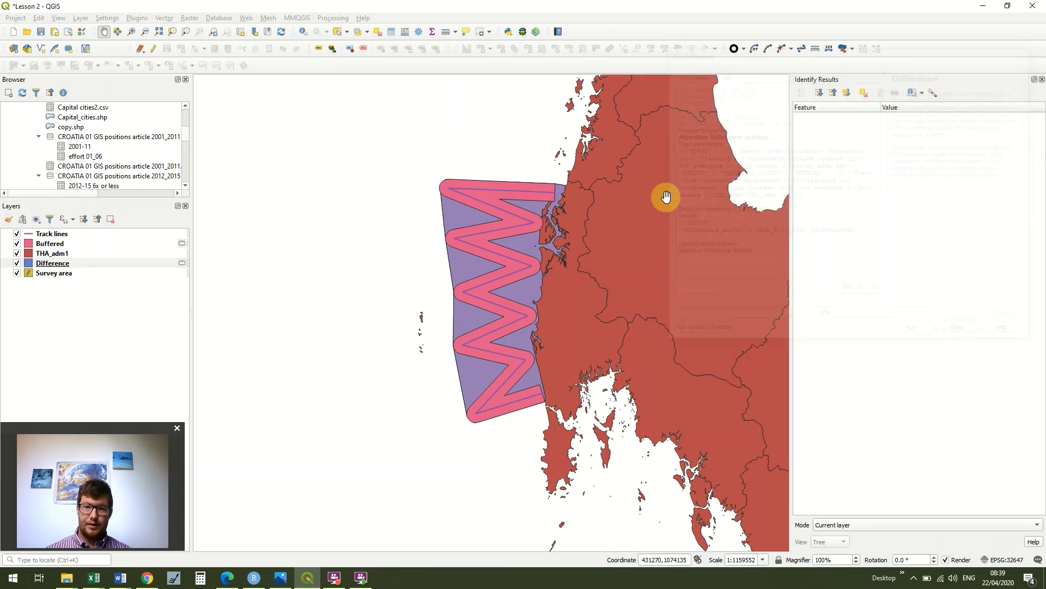
pyautogui.click(109, 263)
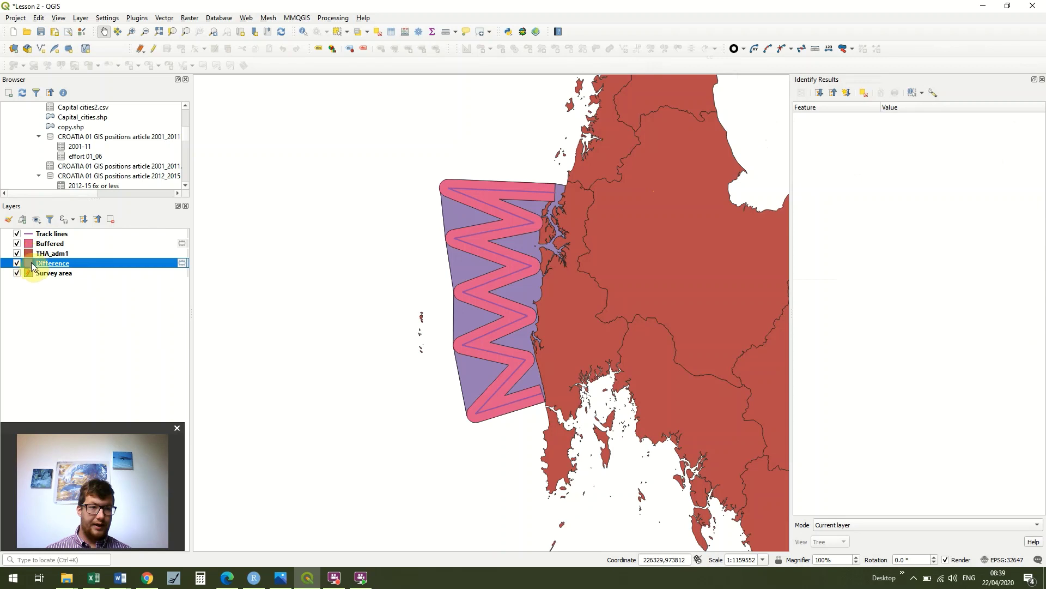
pyautogui.click(50, 275)
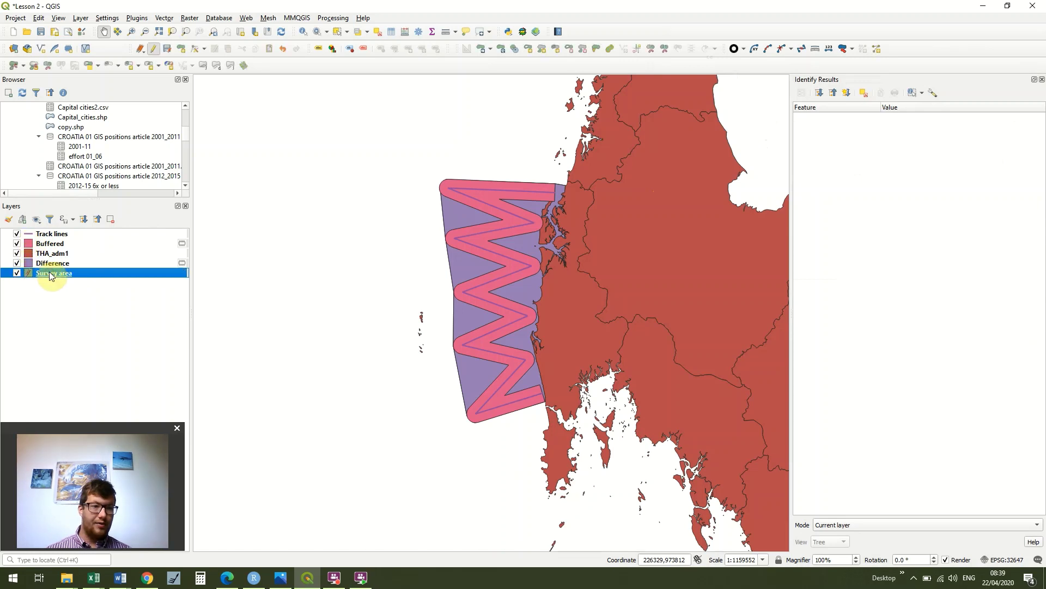
pyautogui.rightClick(49, 275)
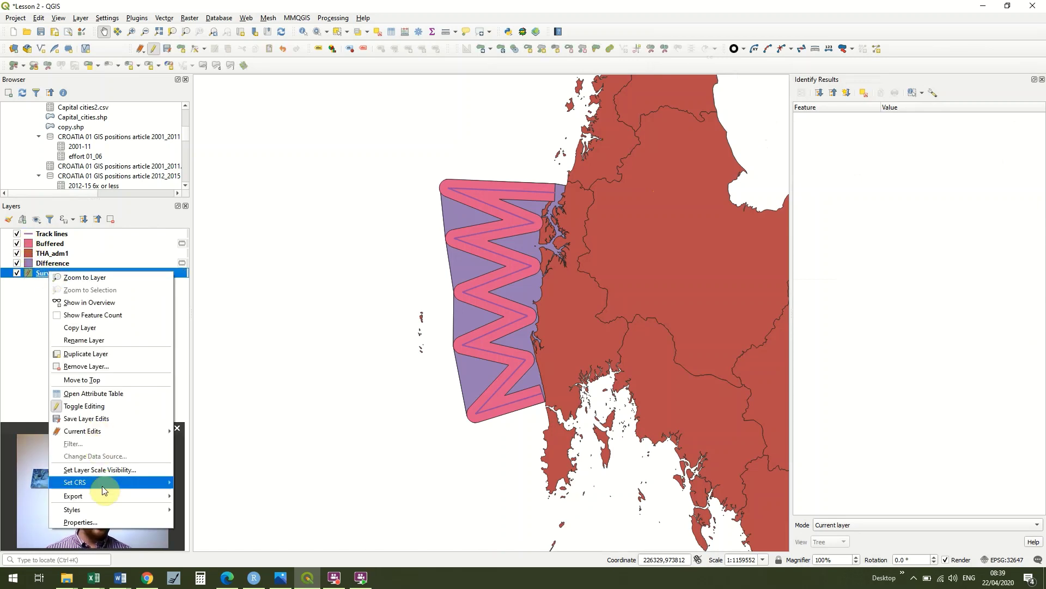
pyautogui.click(84, 406)
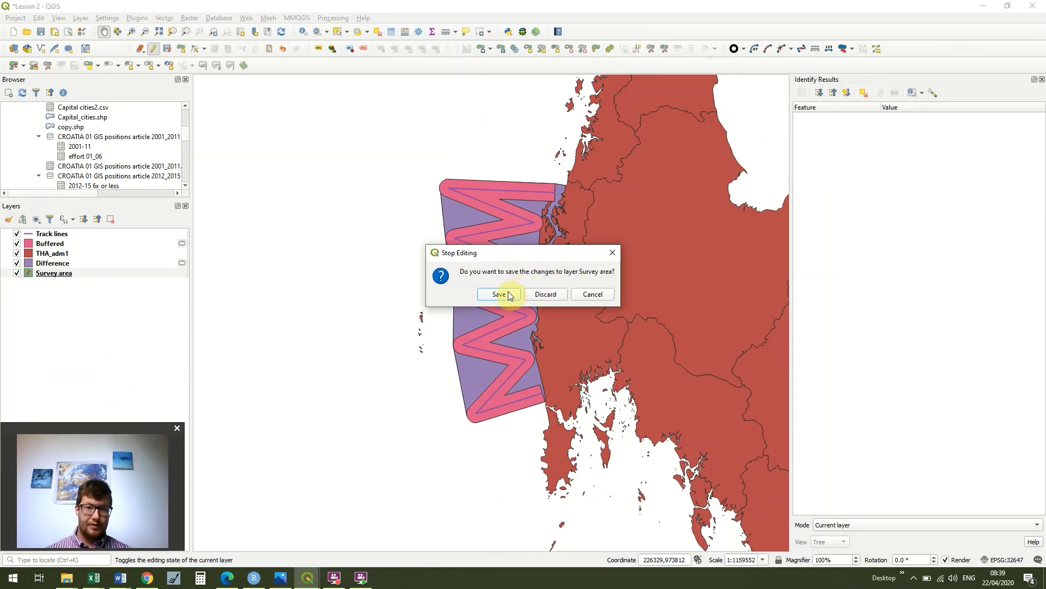
pyautogui.click(544, 294)
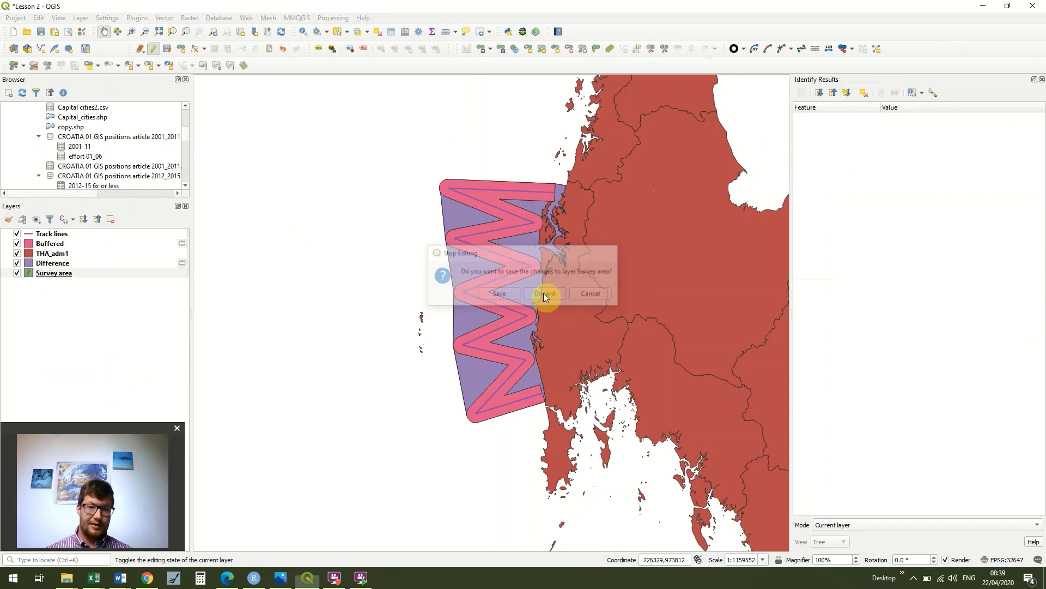
pyautogui.click(511, 301)
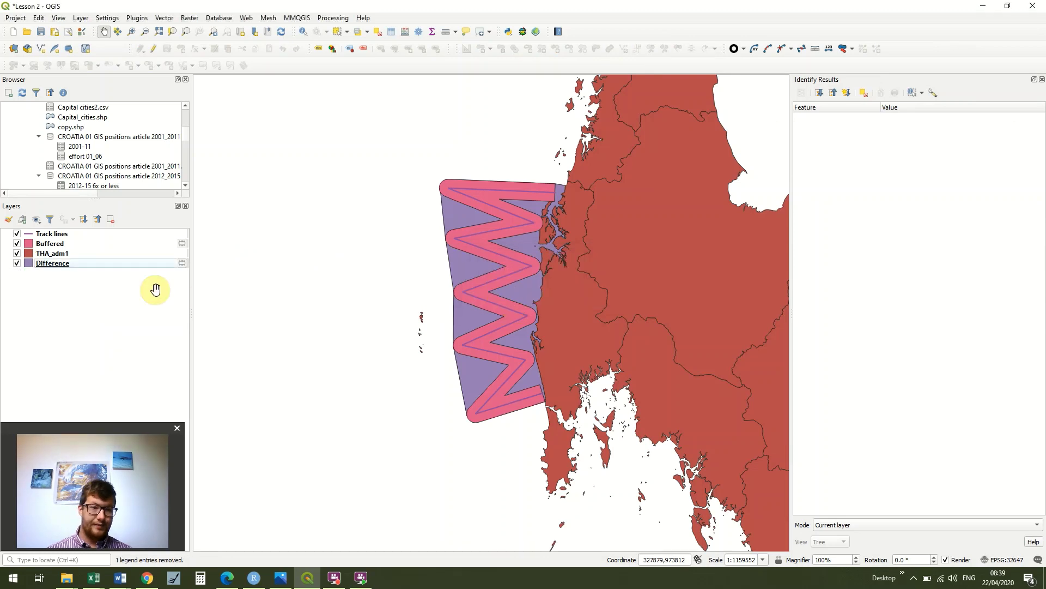
# Step: Remove the Buffered layer from the project
pyautogui.click(53, 246)
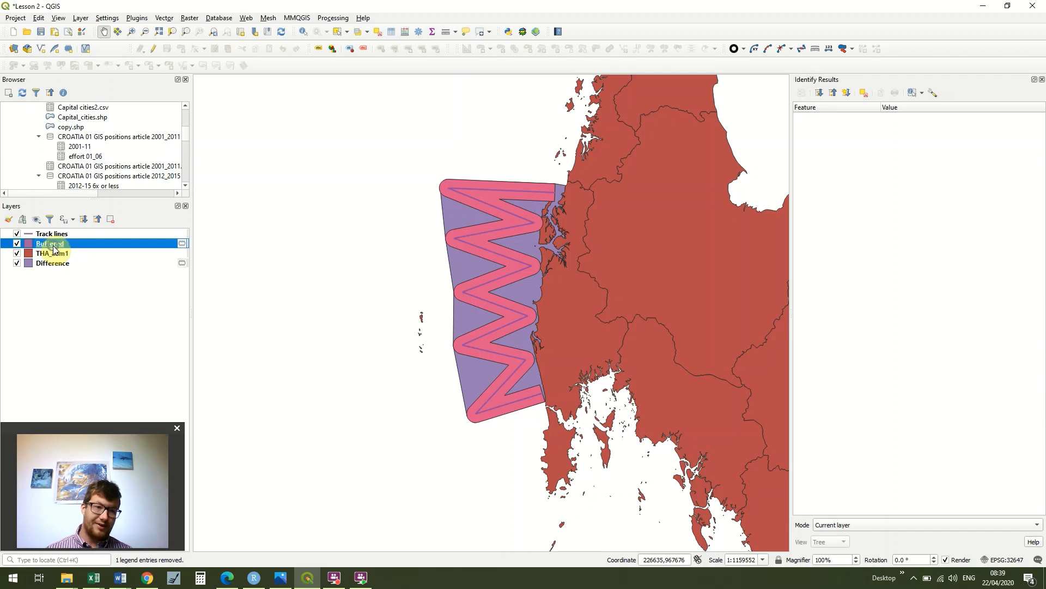
pyautogui.rightClick(53, 246)
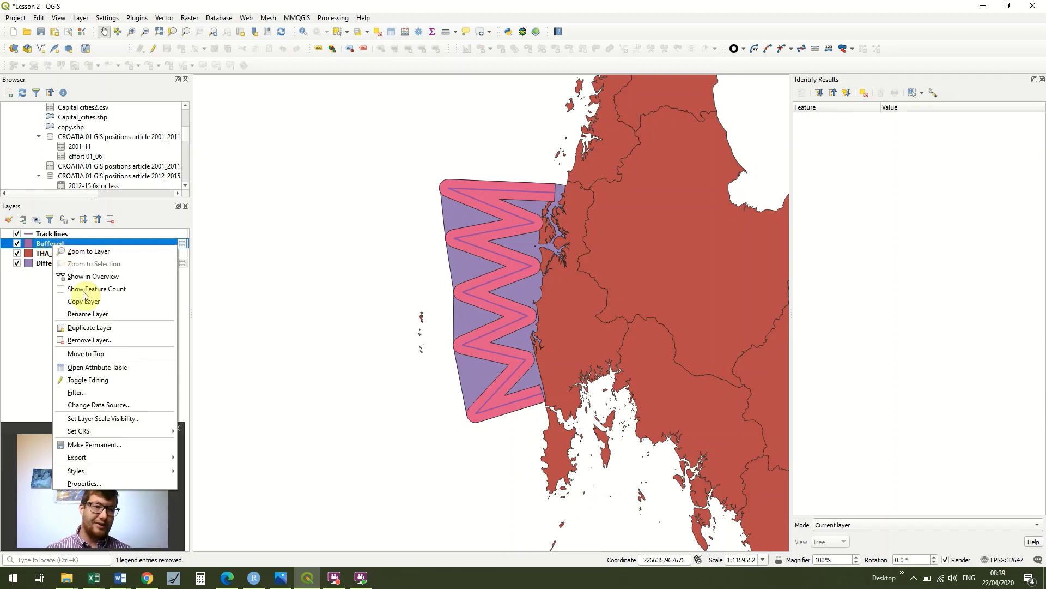
pyautogui.click(107, 338)
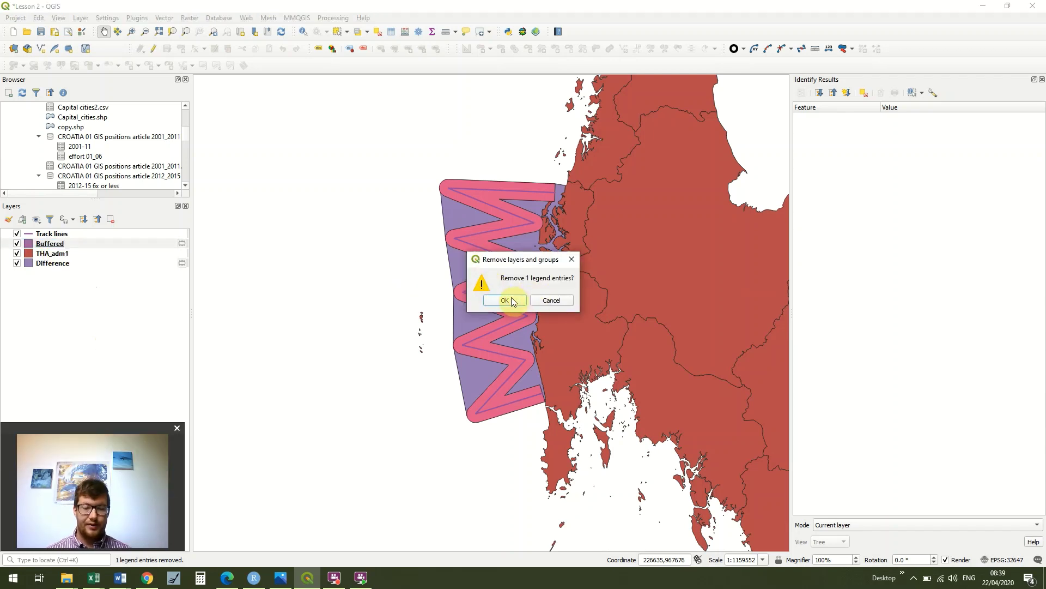
pyautogui.click(510, 299)
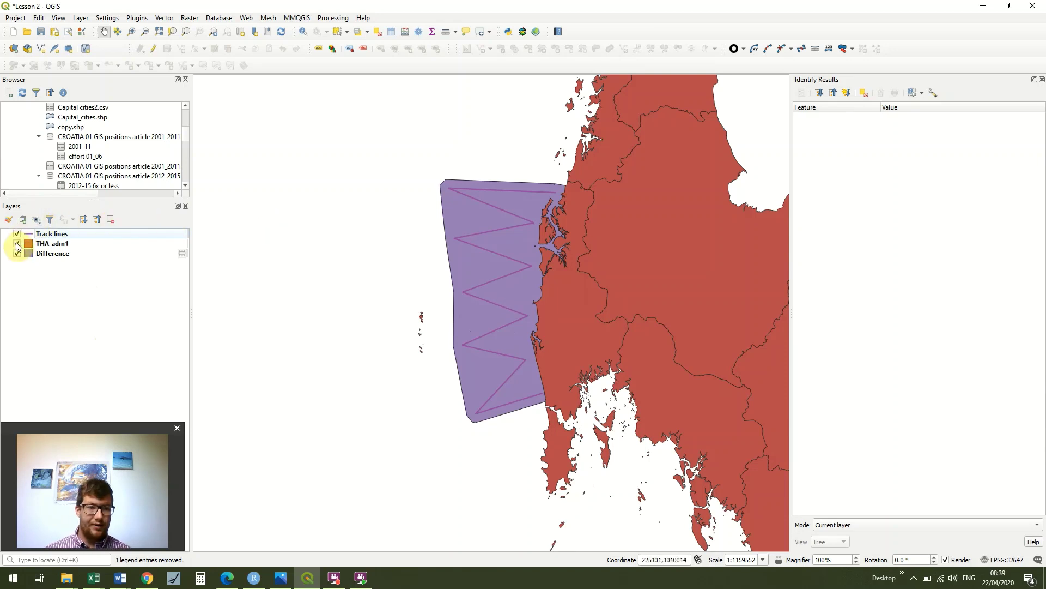
pyautogui.moveTo(17, 246); pyautogui.dragTo(17, 246)
pyautogui.click(17, 243)
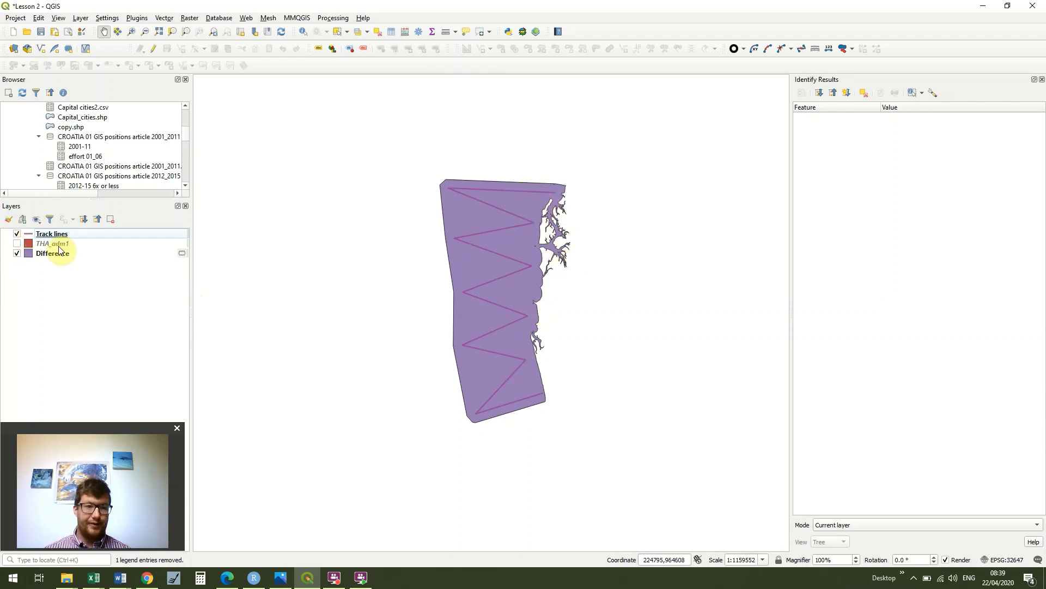
pyautogui.click(17, 243)
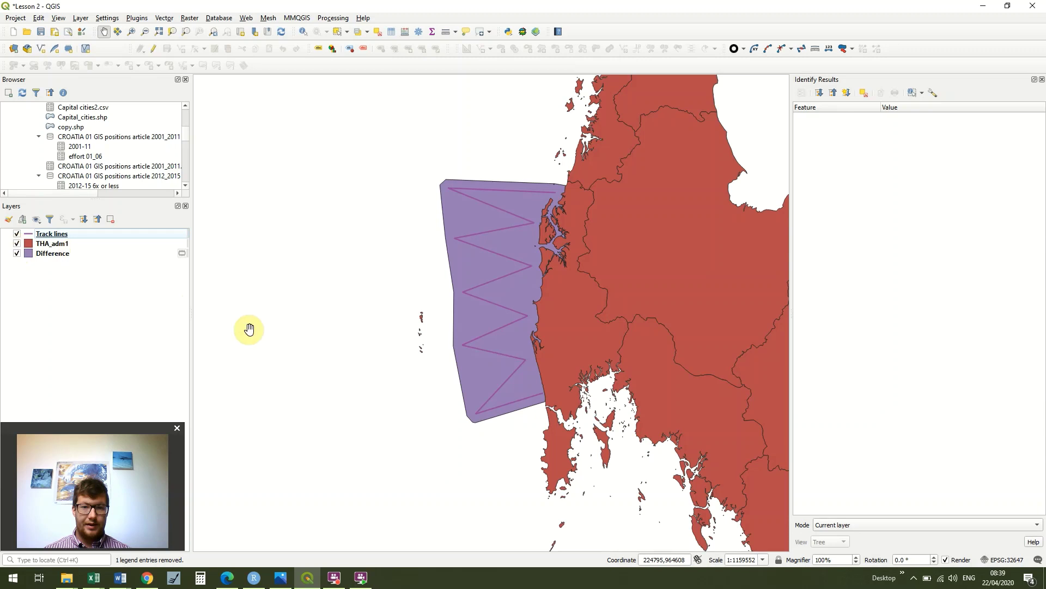